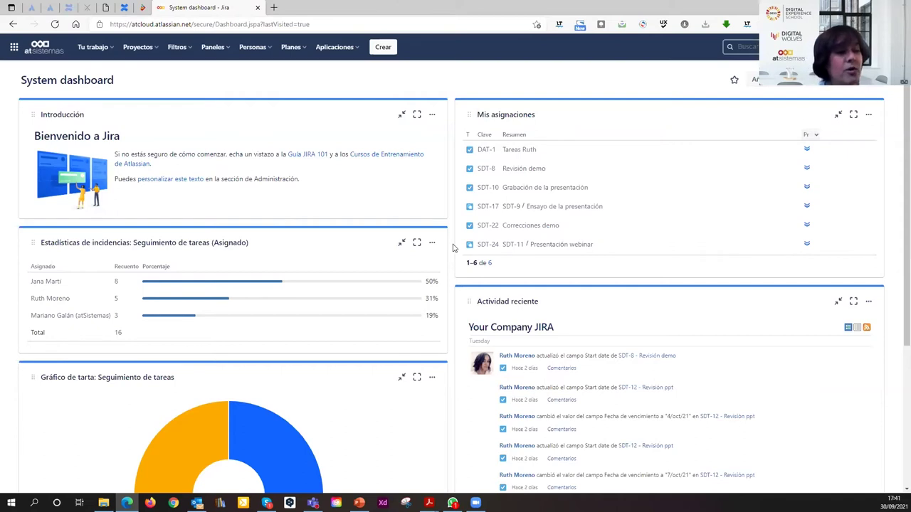
Look over the issue statistics, pie chart and recent activity gadgets on the system dashboard
scroll(385, 185, down, 2)
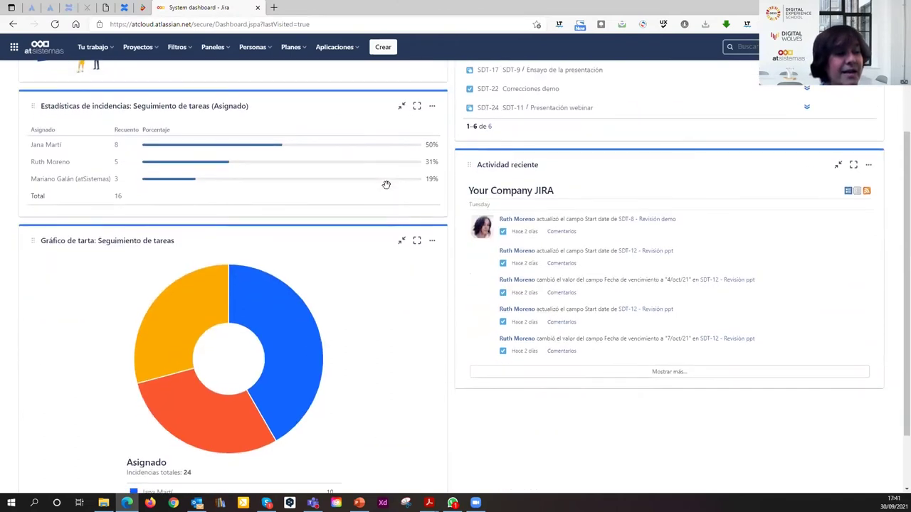
scroll(385, 185, down, 1)
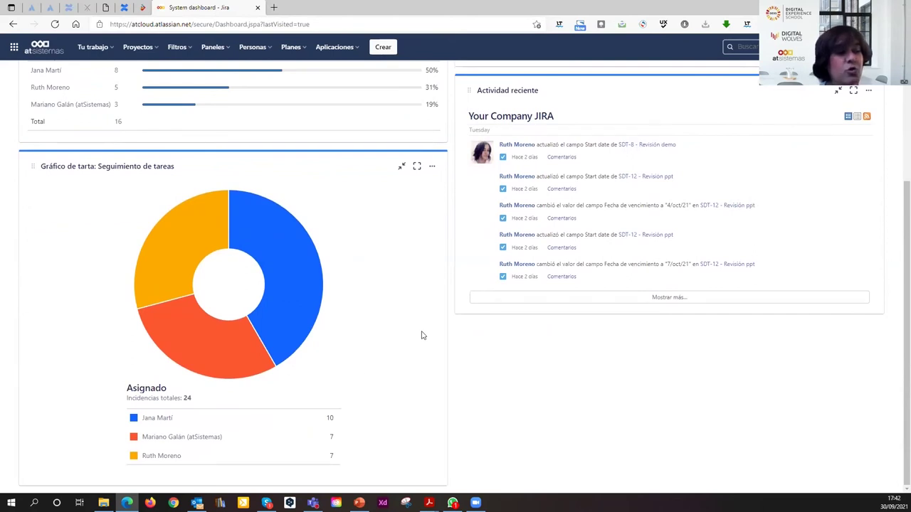
scroll(421, 335, up, 3)
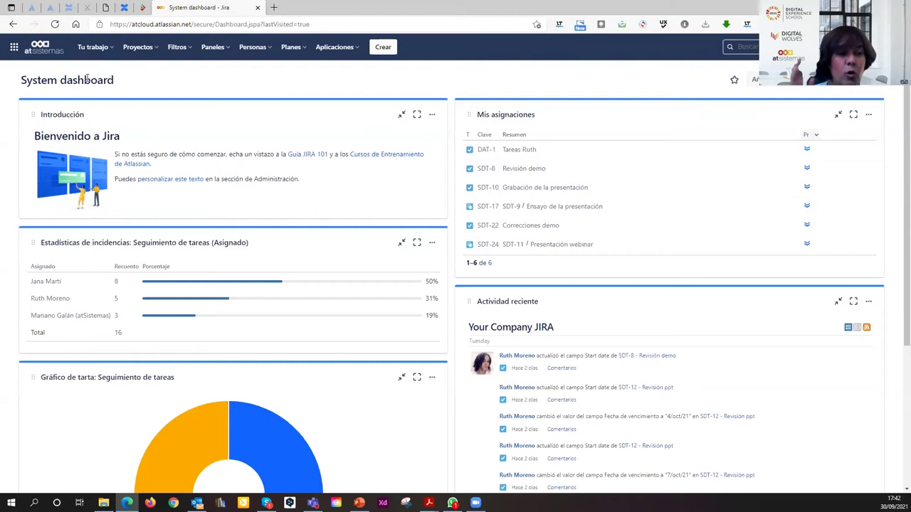
Open the project template gallery for a new project and browse the Gestión del trabajo templates
click(139, 47)
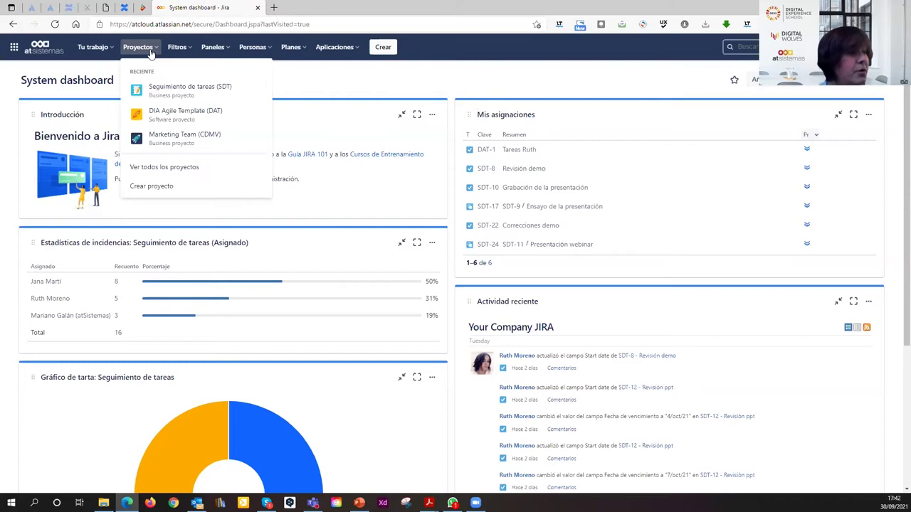
click(153, 186)
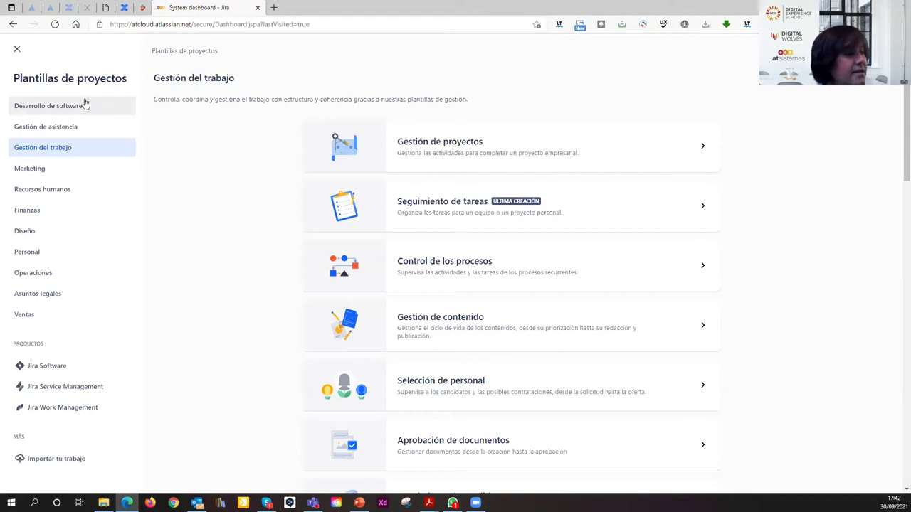
scroll(321, 193, down, 14)
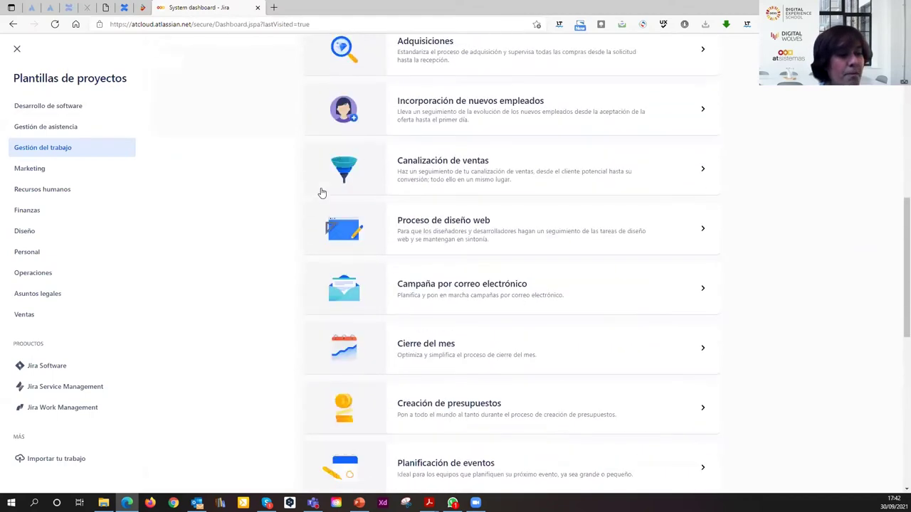
scroll(320, 193, up, 14)
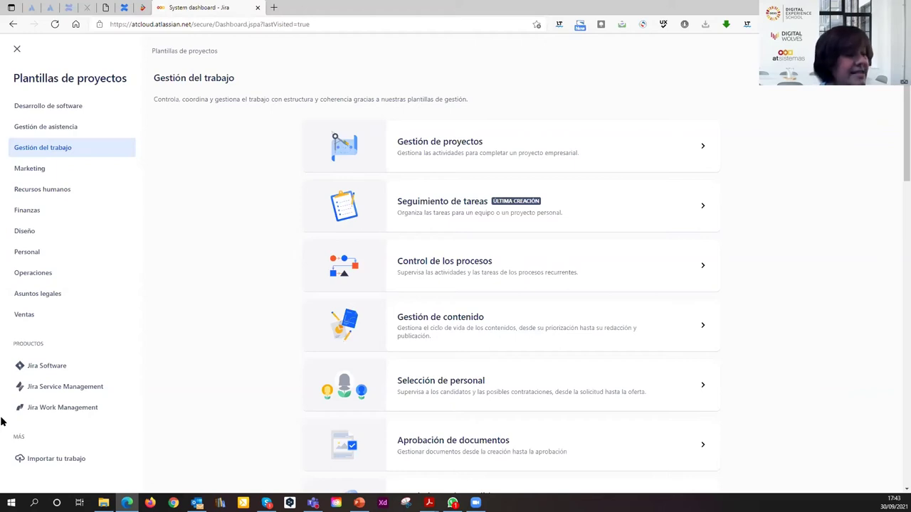
Browse the complete list of templates offered for the Jira Work Management product
click(42, 416)
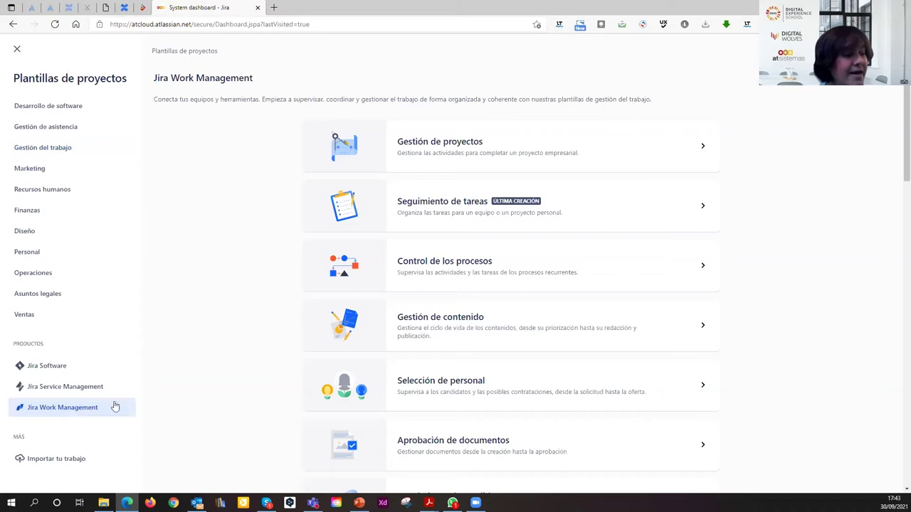
scroll(423, 165, down, 14)
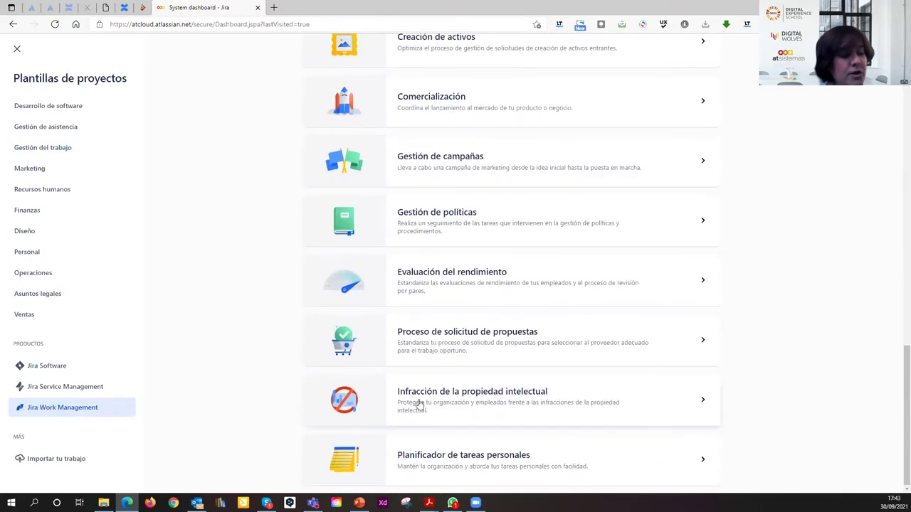
scroll(419, 399, up, 15)
scroll(419, 397, up, 3)
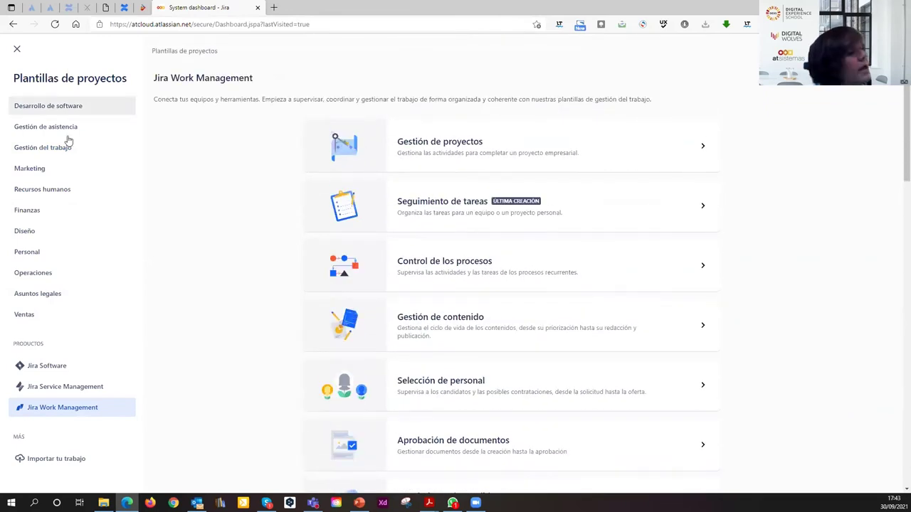
Open the Gestión de contenido template in the Marketing category and review its description, issue types and workflow
click(37, 171)
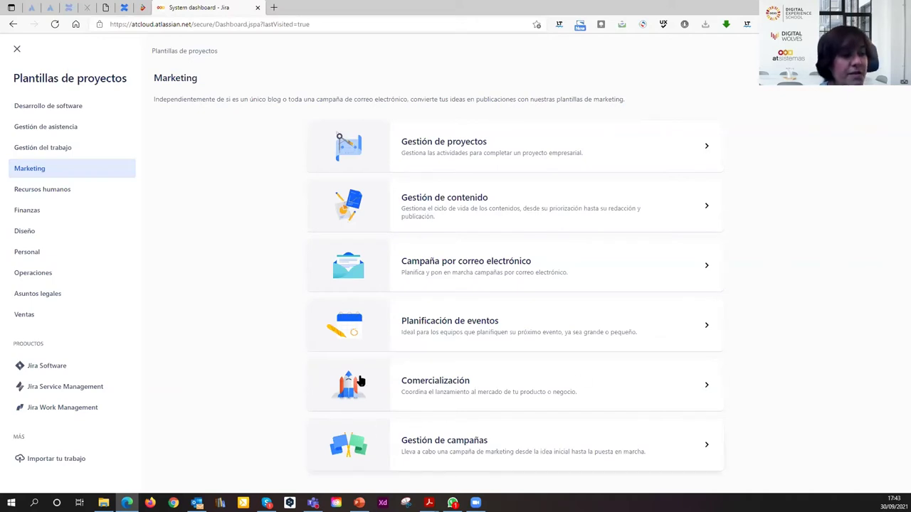
click(439, 212)
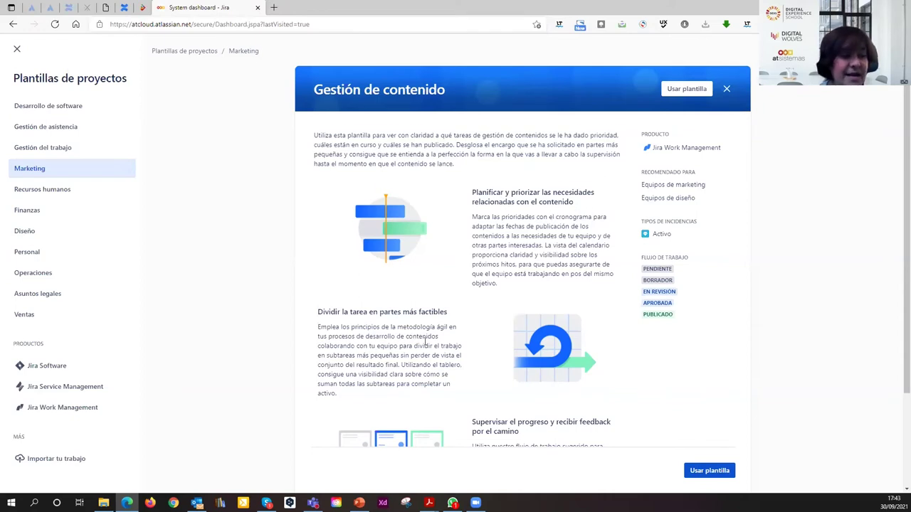
scroll(425, 342, down, 2)
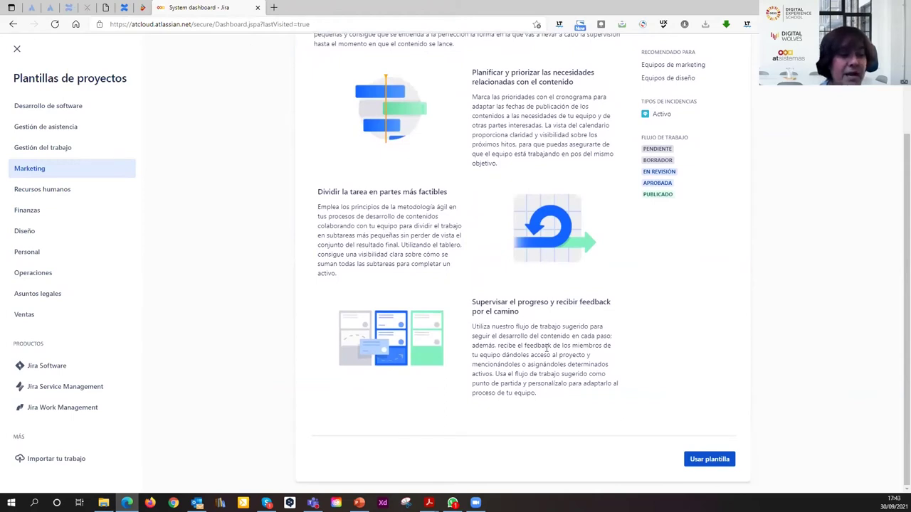
scroll(522, 348, up, 2)
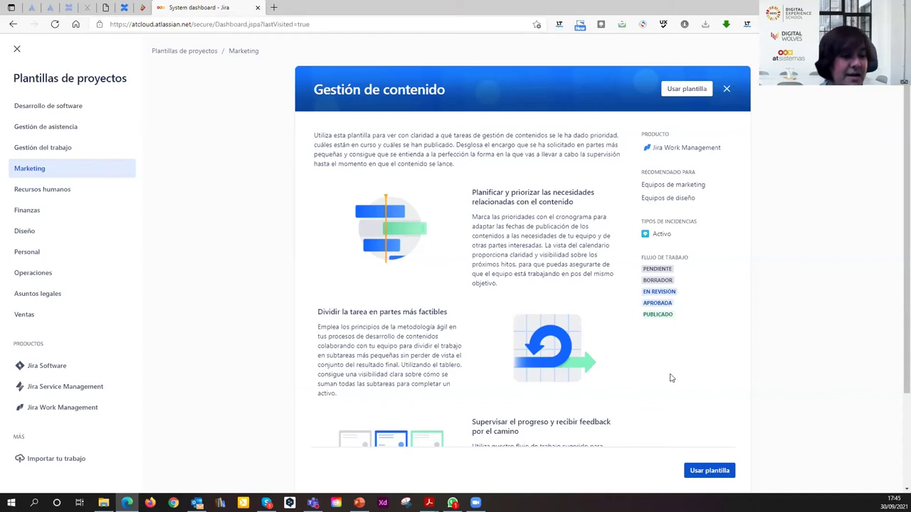
scroll(668, 375, down, 2)
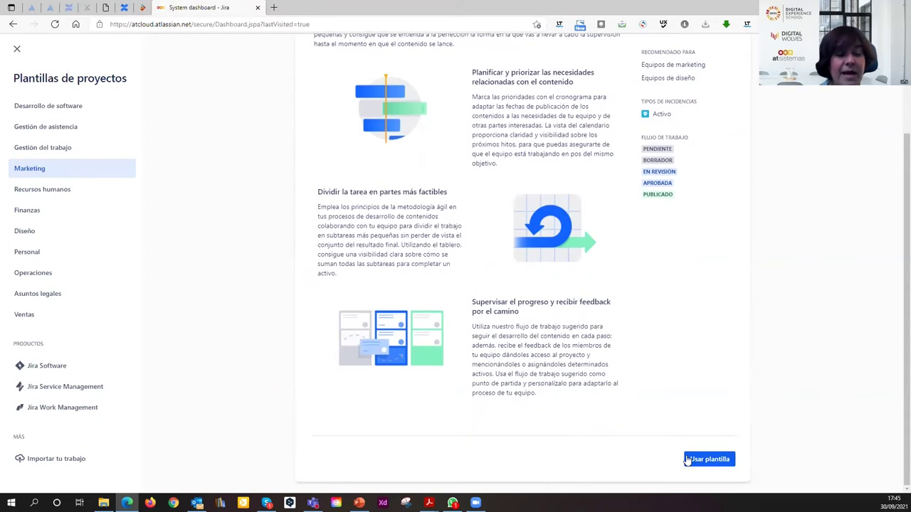
scroll(356, 373, up, 2)
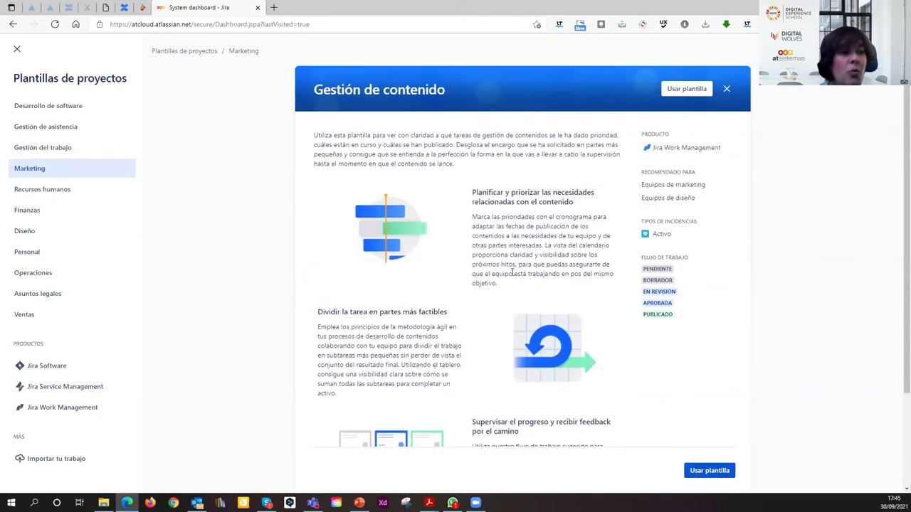
View the project templates in the Recursos humanos and Finanzas categories
click(61, 192)
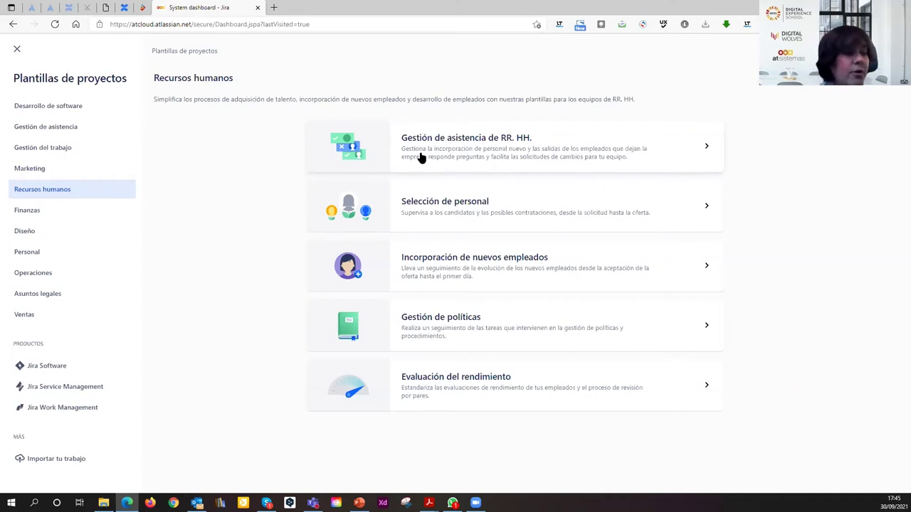
click(26, 214)
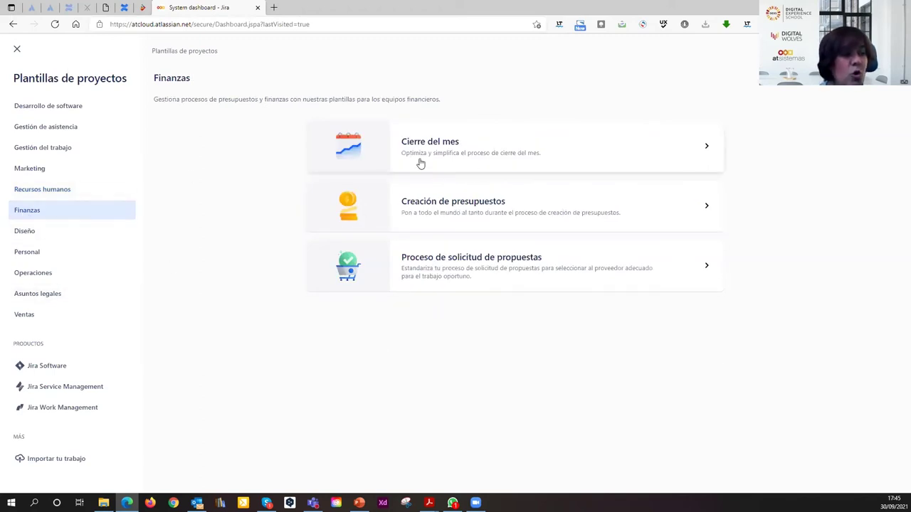
Open the Proceso de diseño web template in the Diseño category and review its description and workflow
click(29, 231)
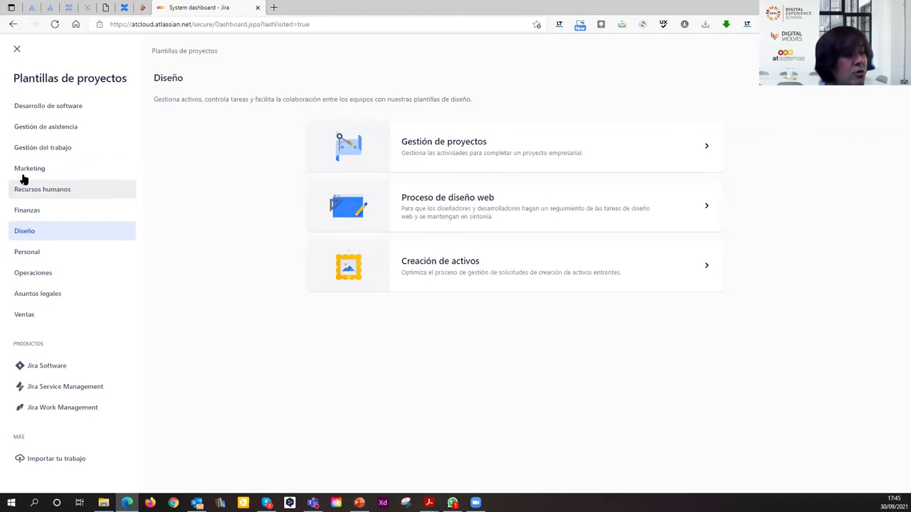
click(421, 212)
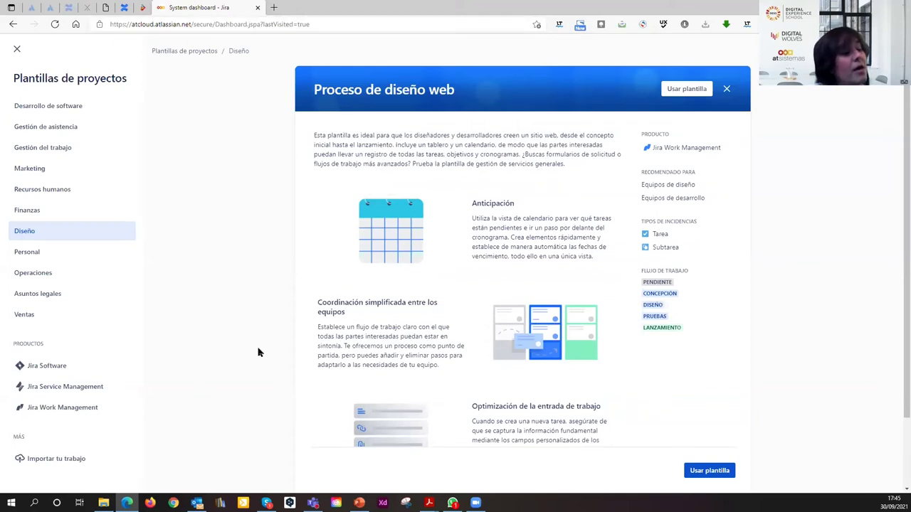
scroll(488, 342, down, 2)
scroll(482, 315, up, 2)
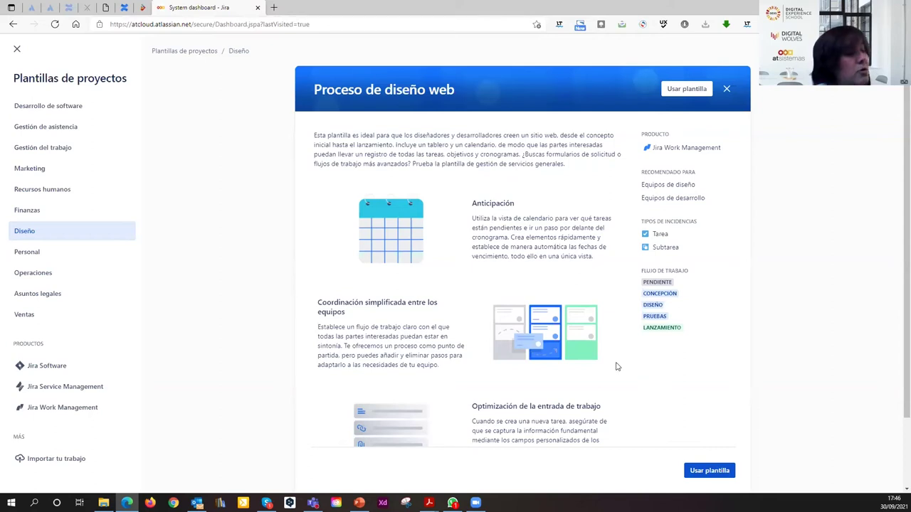
View the Personal, Operaciones, Asuntos legales and Ventas template categories, and close the template gallery
click(27, 252)
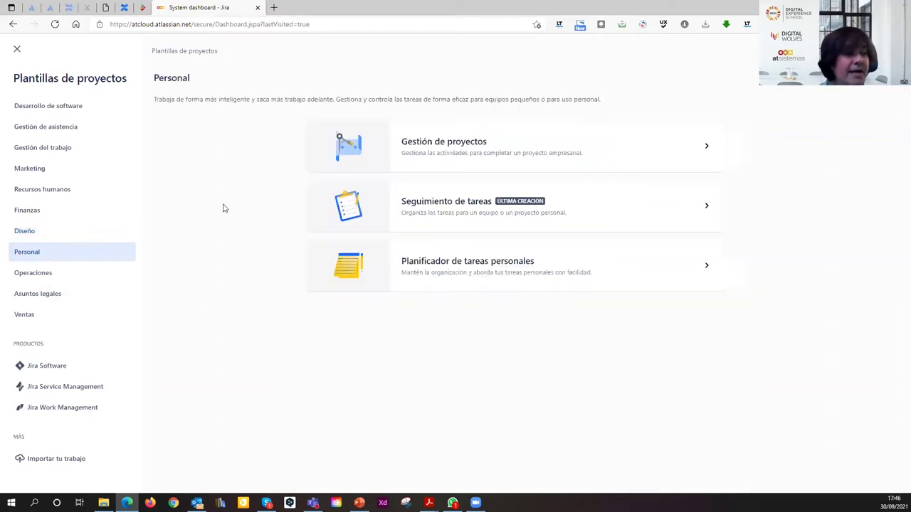
click(31, 273)
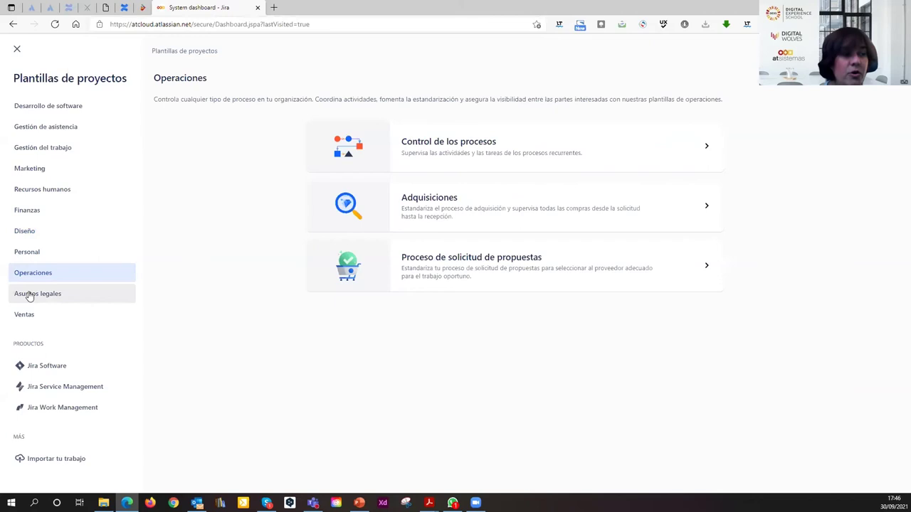
click(30, 294)
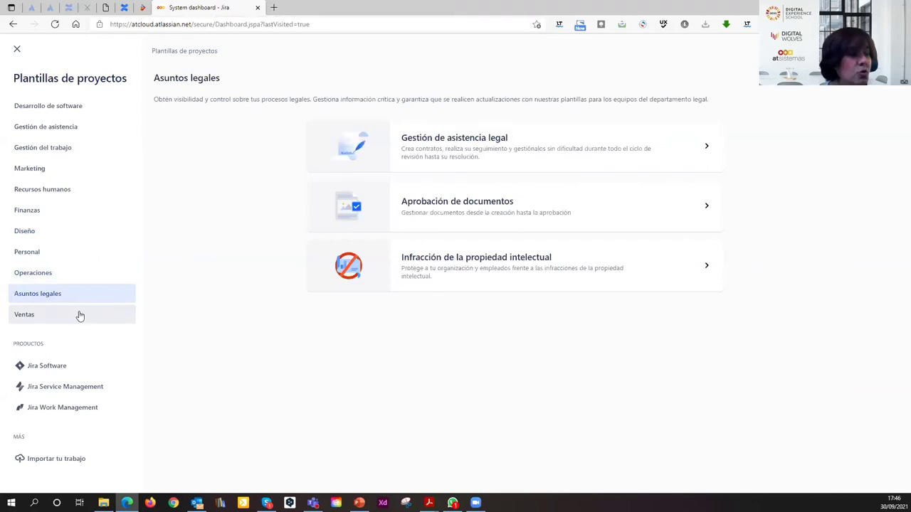
click(26, 315)
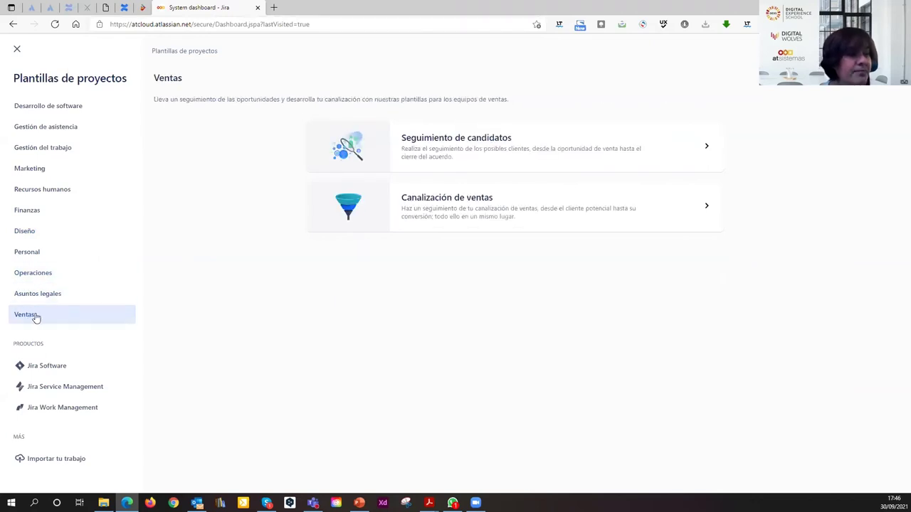
click(15, 48)
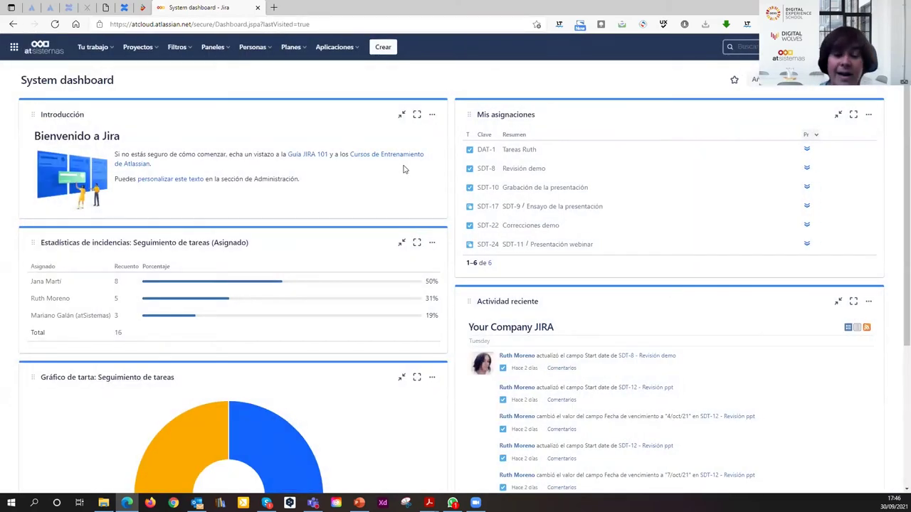
Open the recent project Seguimiento de tareas (SDT)
click(146, 51)
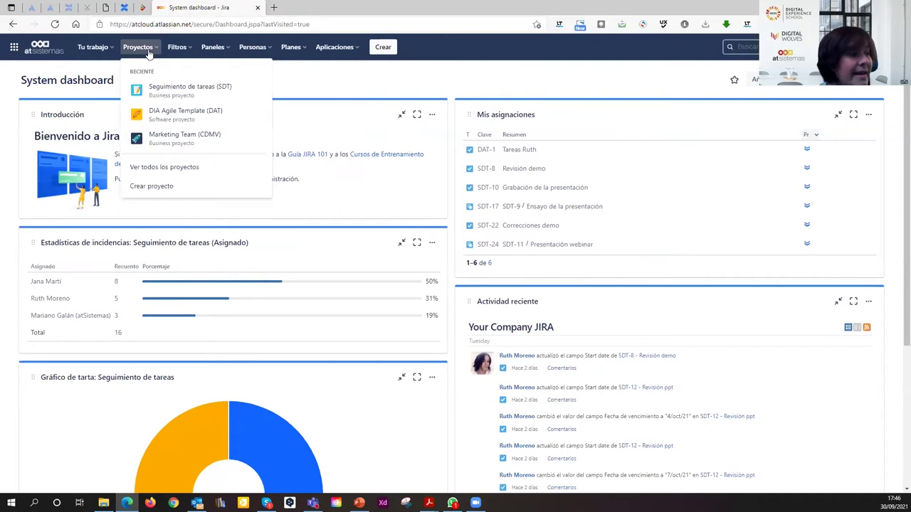
click(185, 89)
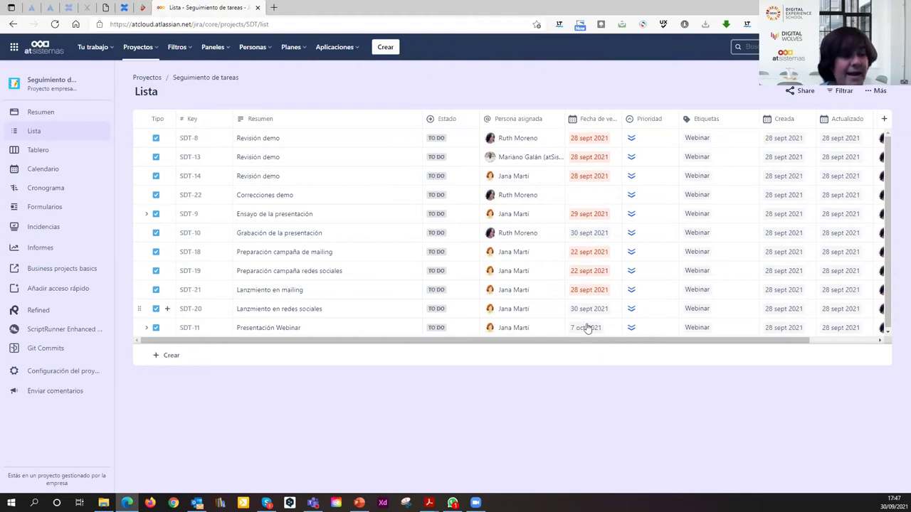
Examine the priority options for task SDT-8 without changing them and the remaining columns of the task list
click(635, 139)
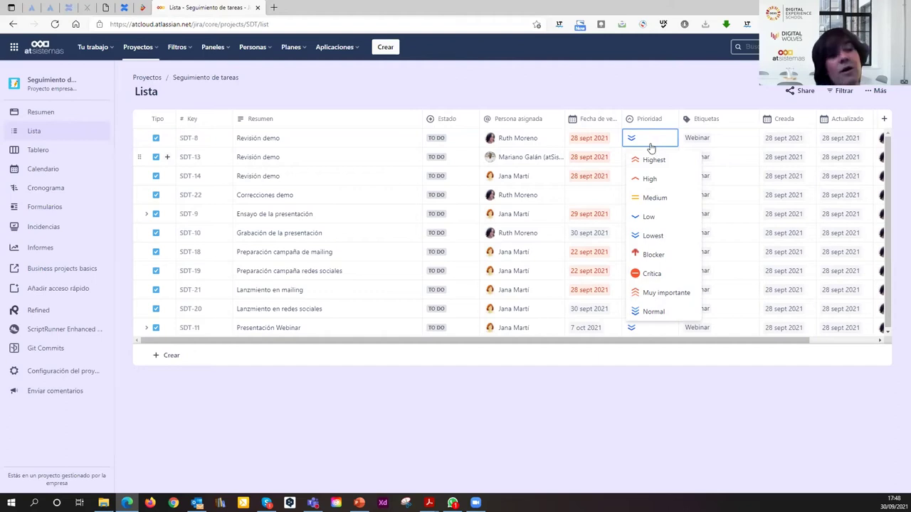
click(629, 94)
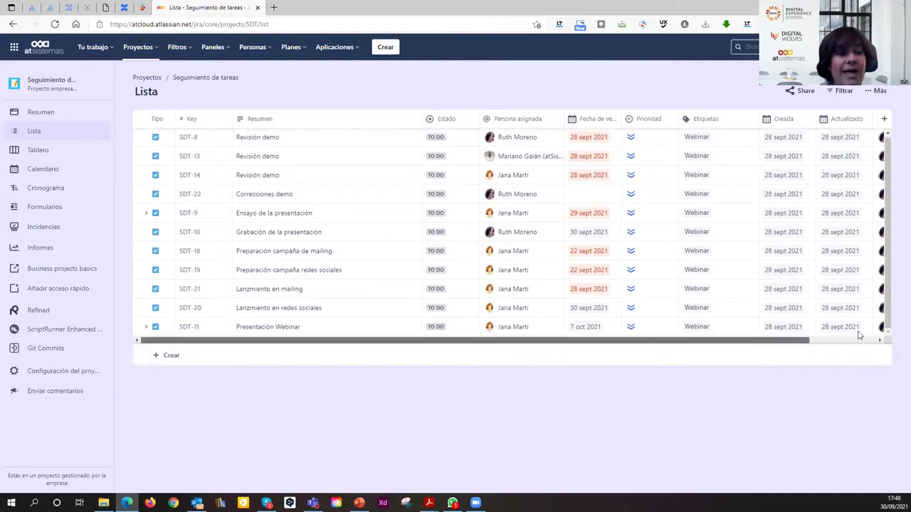
drag(743, 344, 863, 342)
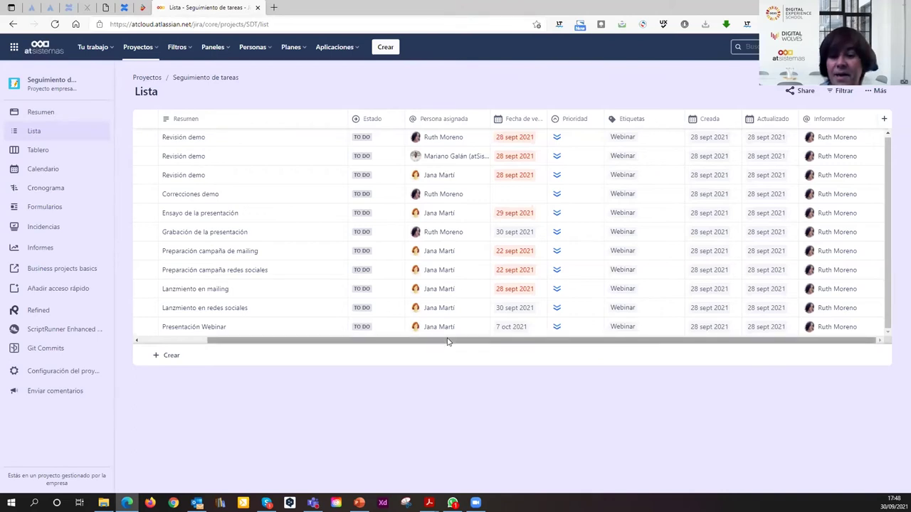
drag(447, 341, 421, 342)
drag(318, 360, 307, 360)
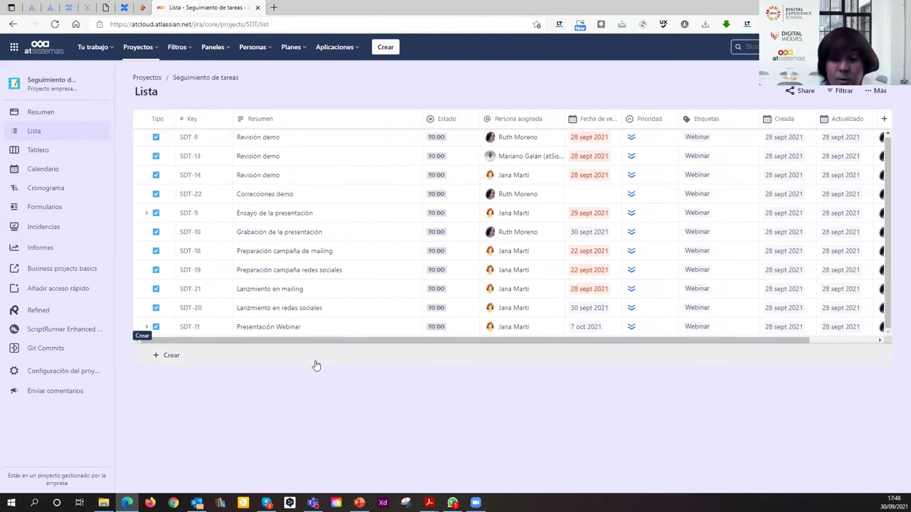
Start a new task in the list with the summary Presentar webinar, keeping the issue type Tarea
click(169, 356)
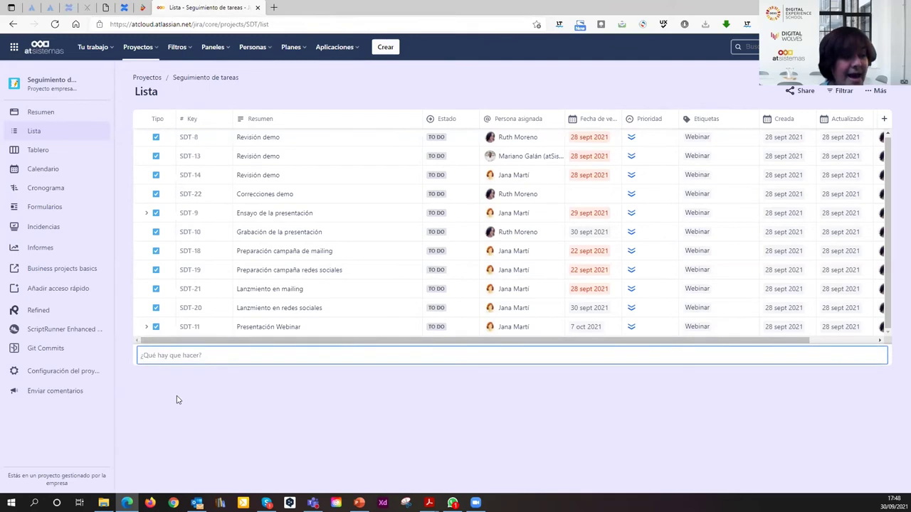
text(Prese)
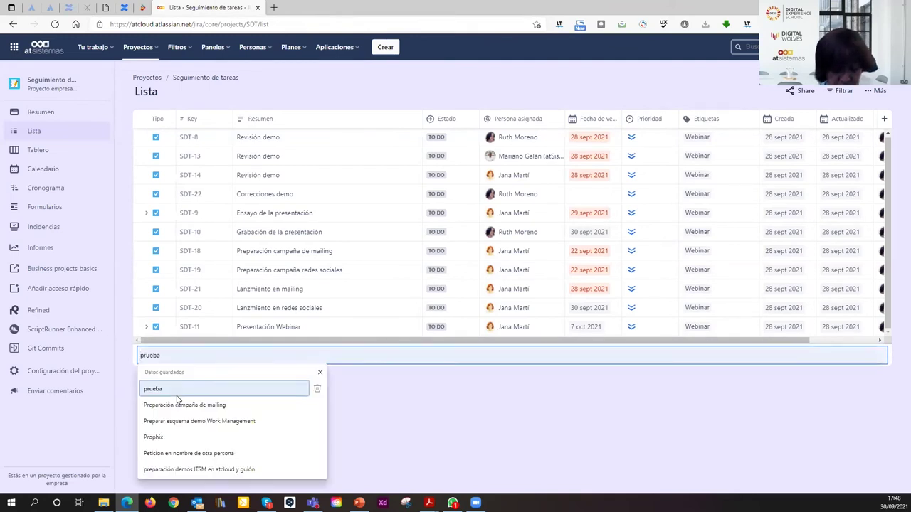
text(ntar w)
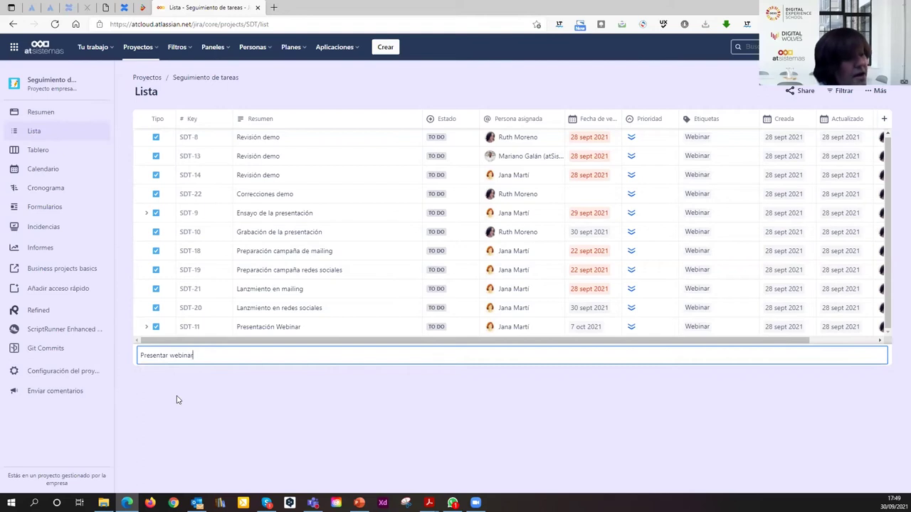
text(ebinar)
key(Return)
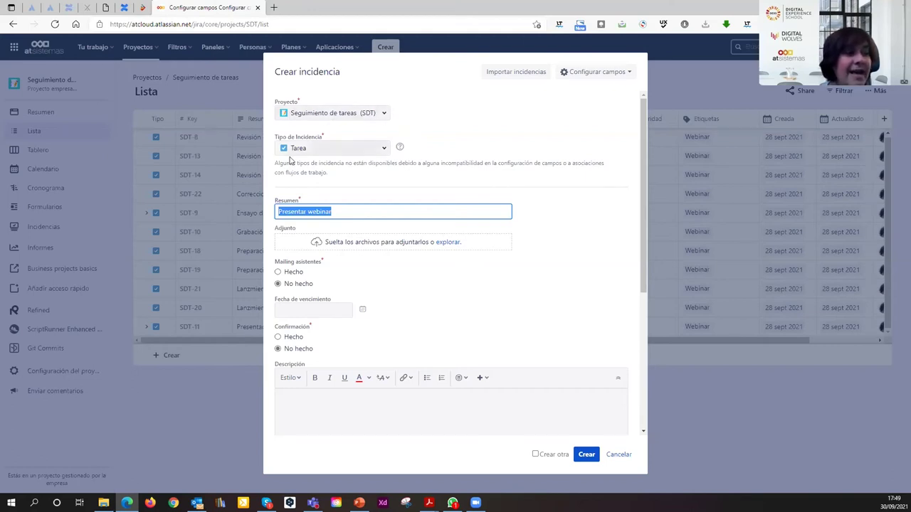
click(387, 150)
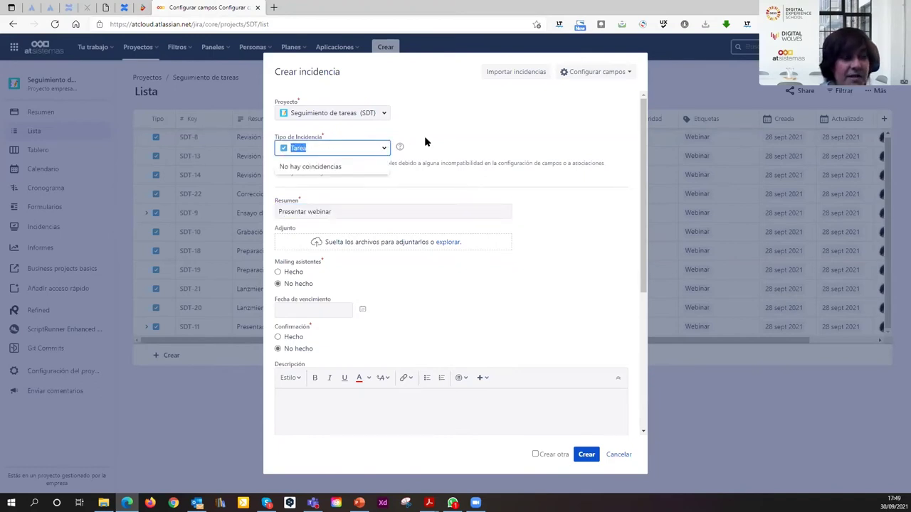
click(425, 142)
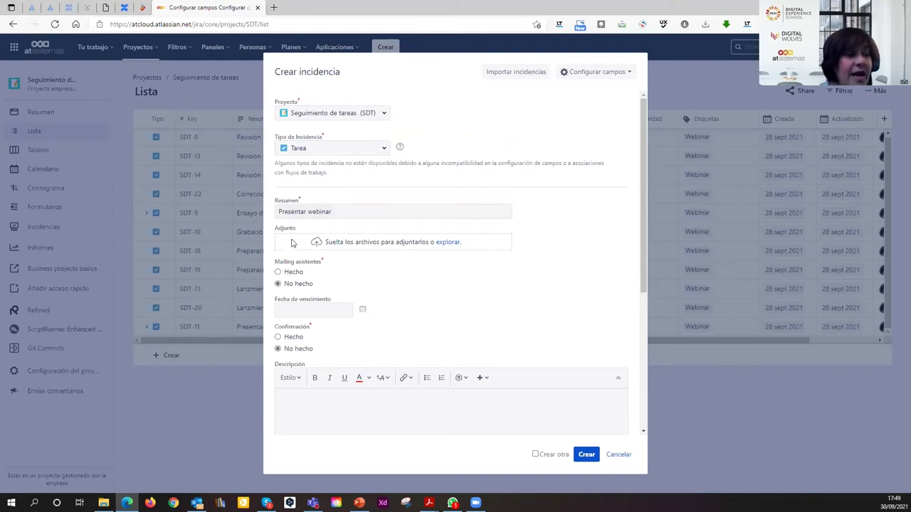
Set the new task's due date to 30 September 2021
scroll(318, 327, down, 1)
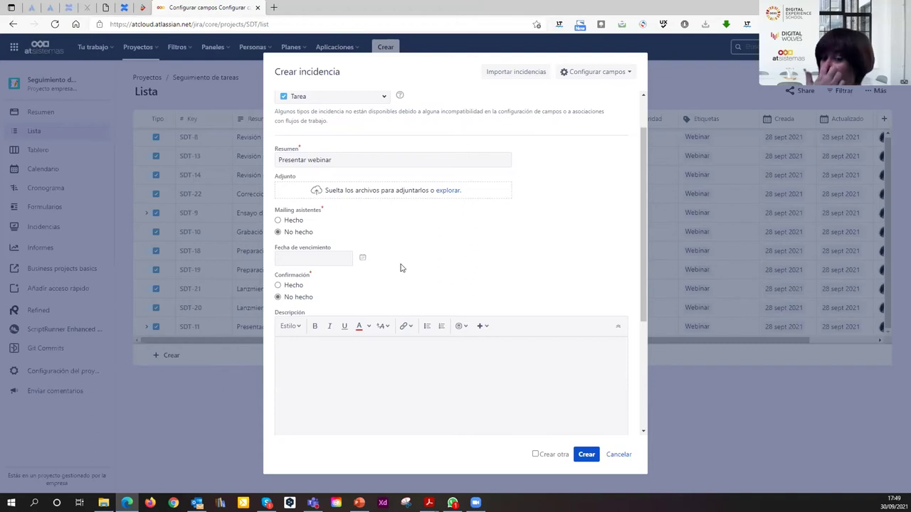
scroll(335, 331, down, 2)
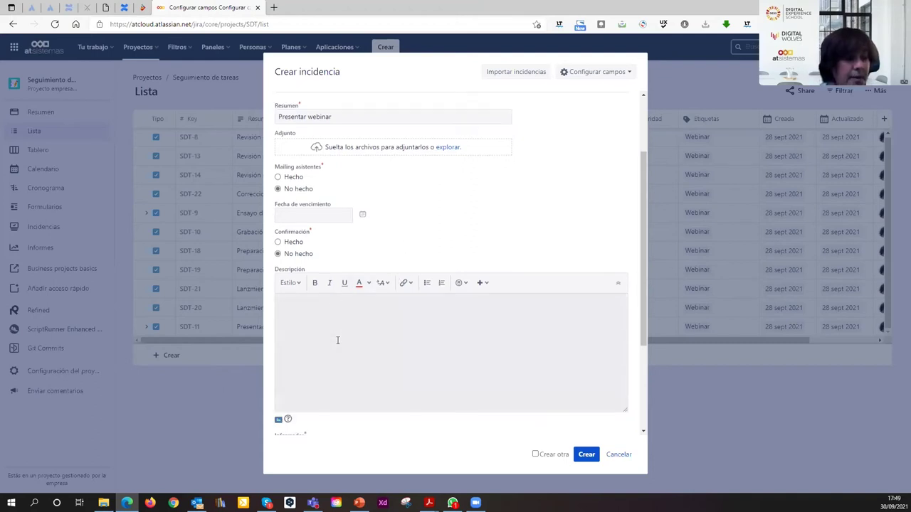
scroll(338, 340, up, 1)
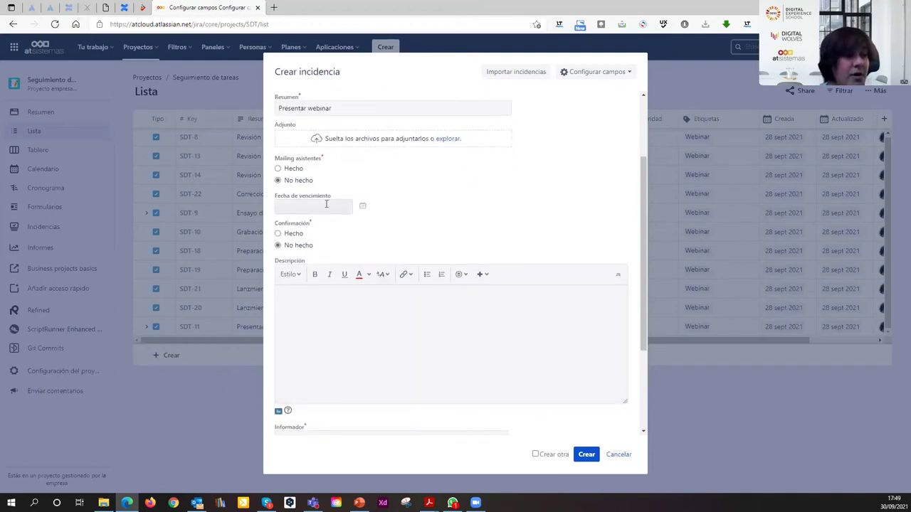
click(363, 208)
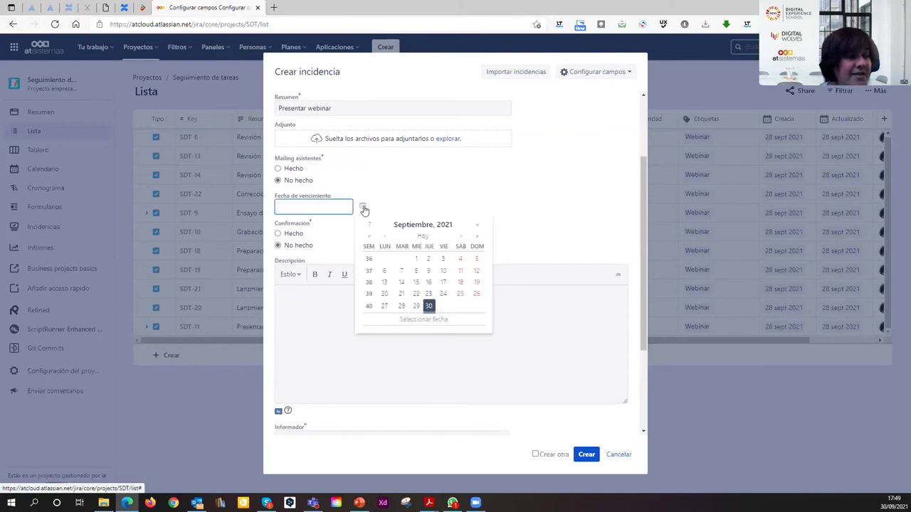
click(428, 306)
click(400, 229)
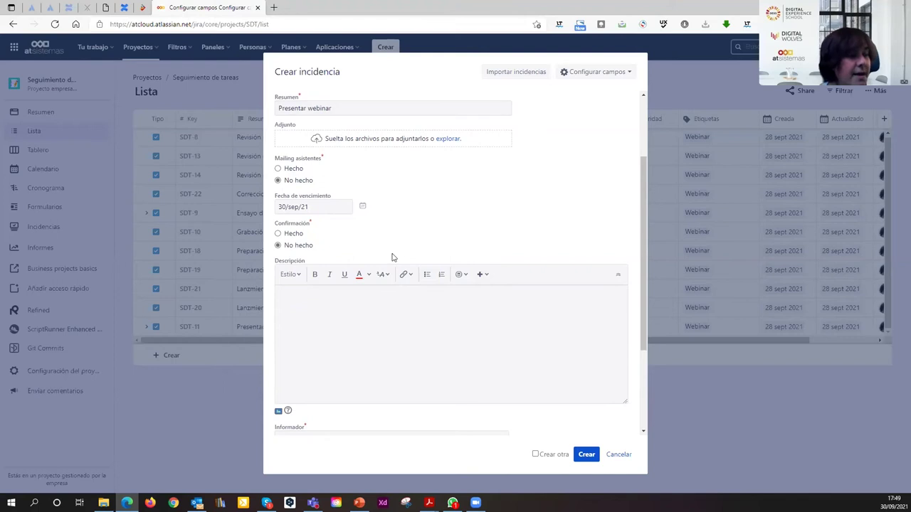
Copy the summary text Presentar webinar into the new task's description
scroll(366, 259, down, 1)
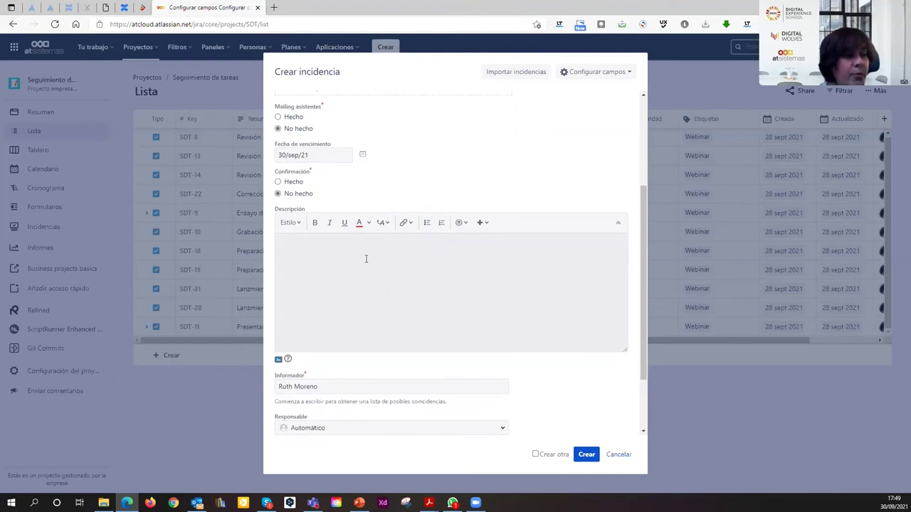
scroll(366, 258, up, 1)
scroll(339, 171, up, 1)
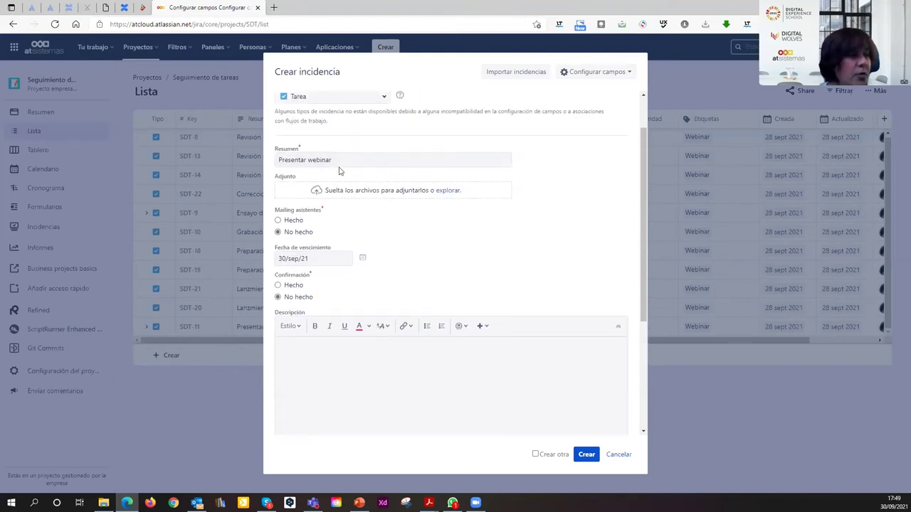
triple_click(322, 159)
key(ctrl+c)
click(337, 360)
key(ctrl+v)
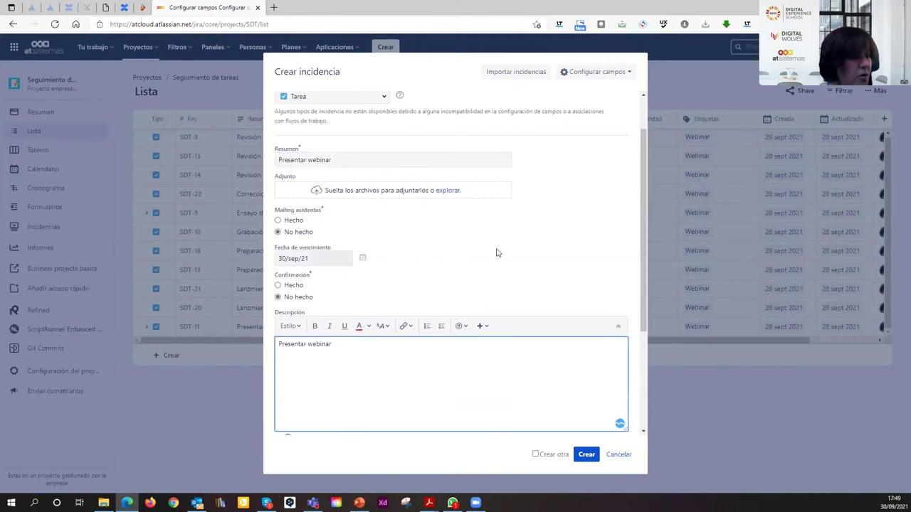
Assign the new task to yourself and extend its summary to Presentar webinar demo
scroll(496, 252, down, 3)
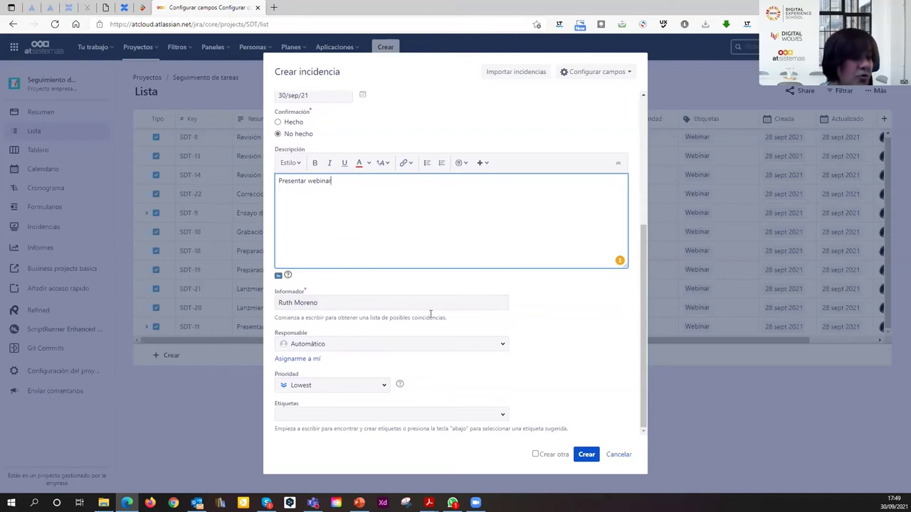
click(306, 359)
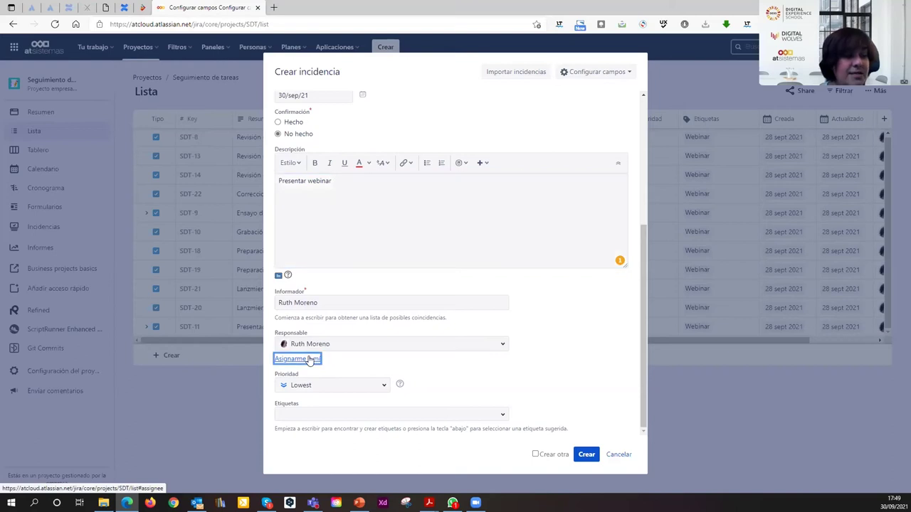
scroll(382, 356, up, 3)
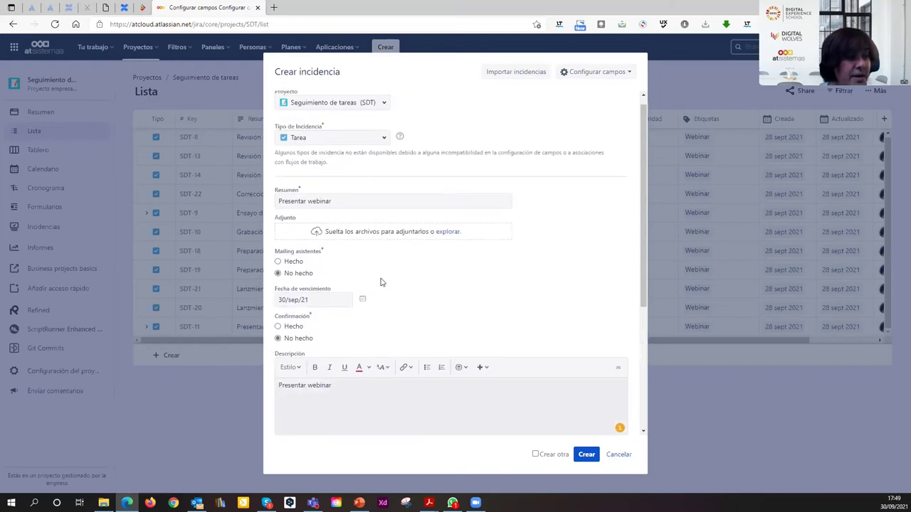
click(356, 205)
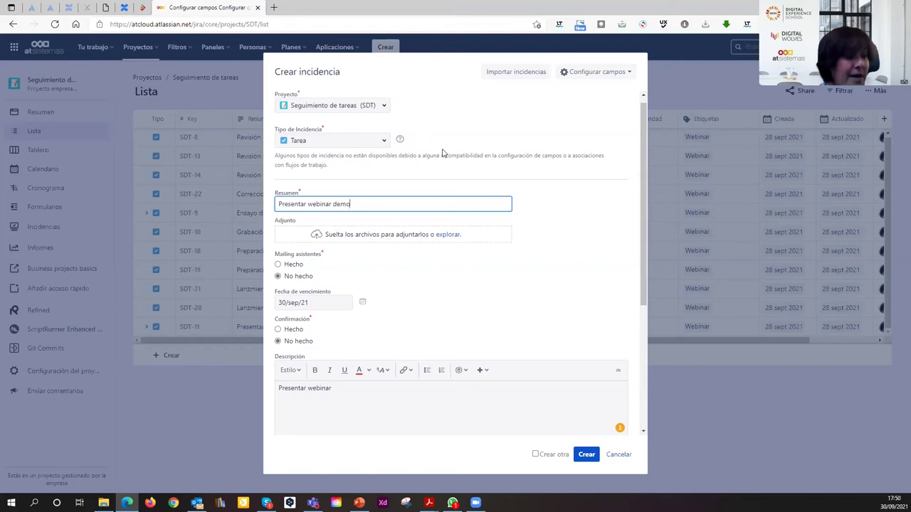
Set the new task's priority to Highest with the label Webinar, and create it
scroll(455, 299, down, 3)
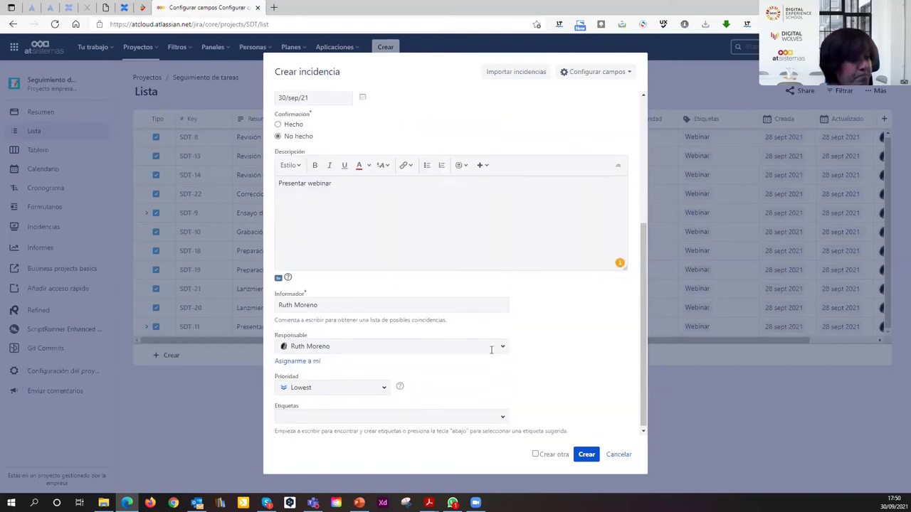
click(339, 385)
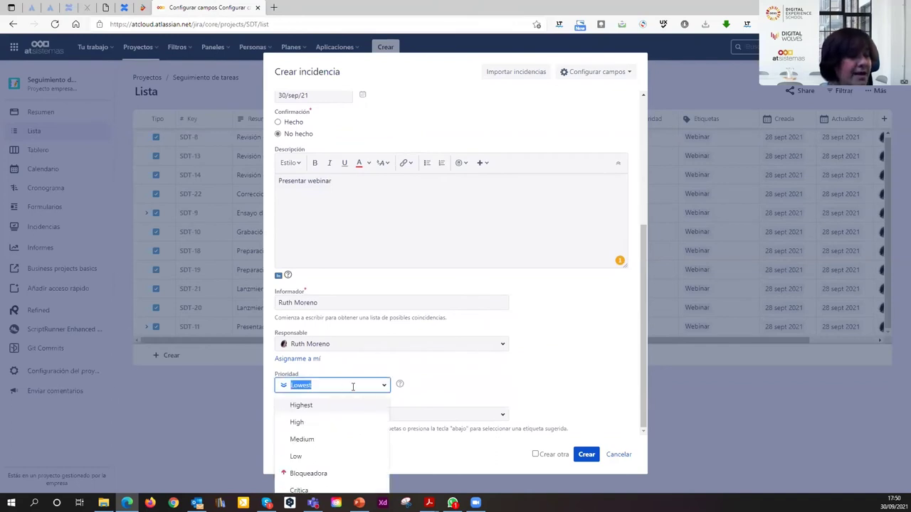
click(313, 405)
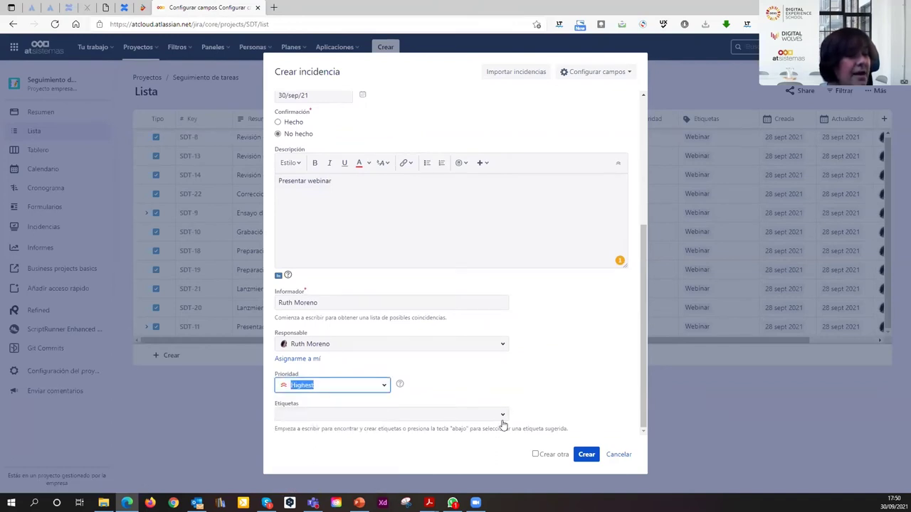
click(502, 417)
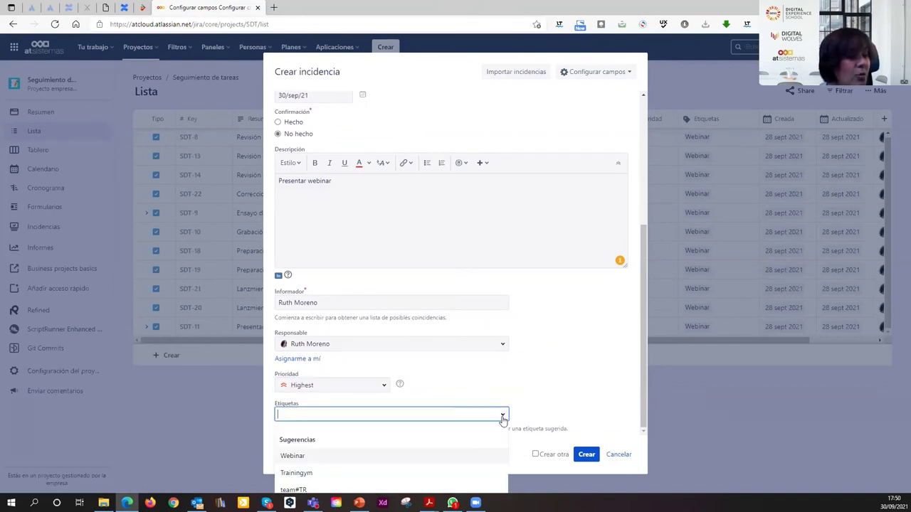
click(291, 456)
click(585, 454)
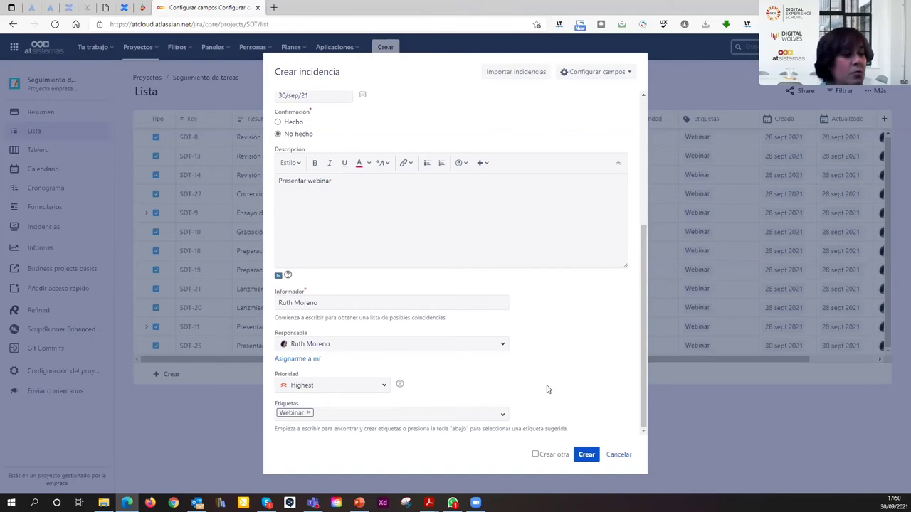
click(618, 455)
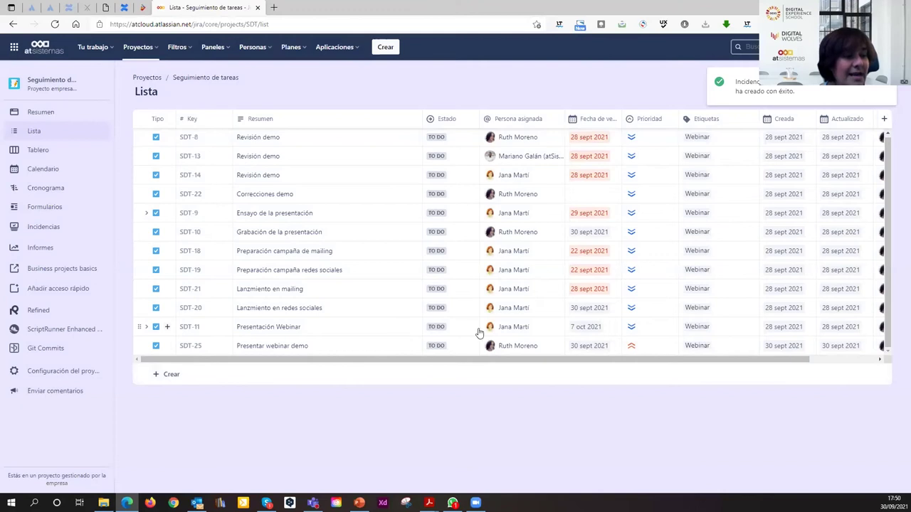
Set the status of Presentar webinar demo to Finalizada and show completed items in the list
click(442, 349)
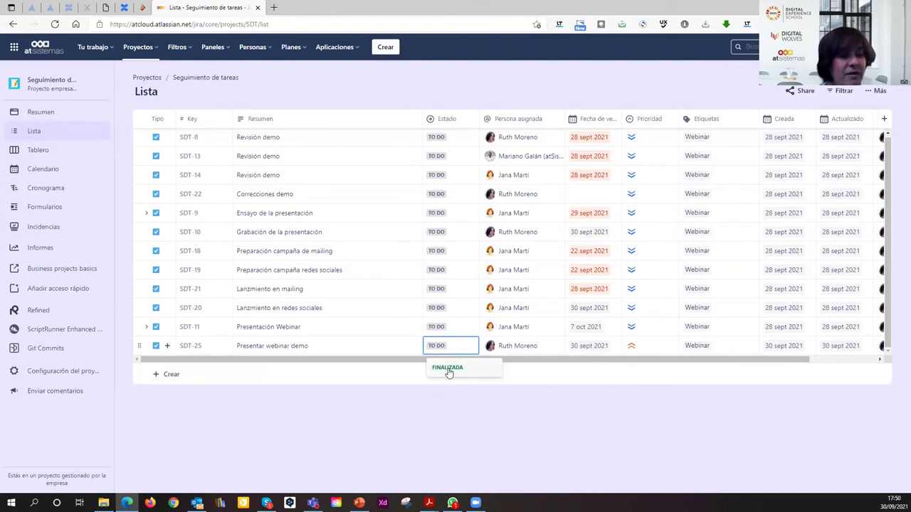
click(448, 369)
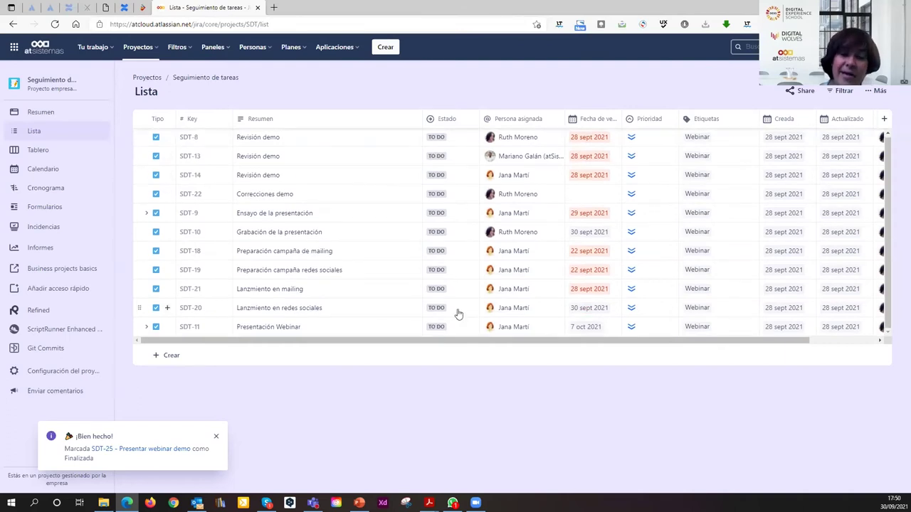
click(877, 94)
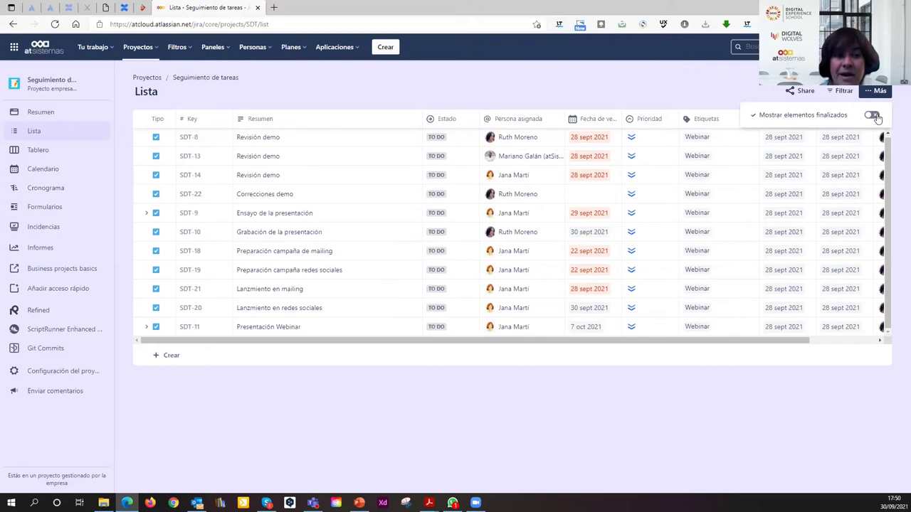
click(872, 116)
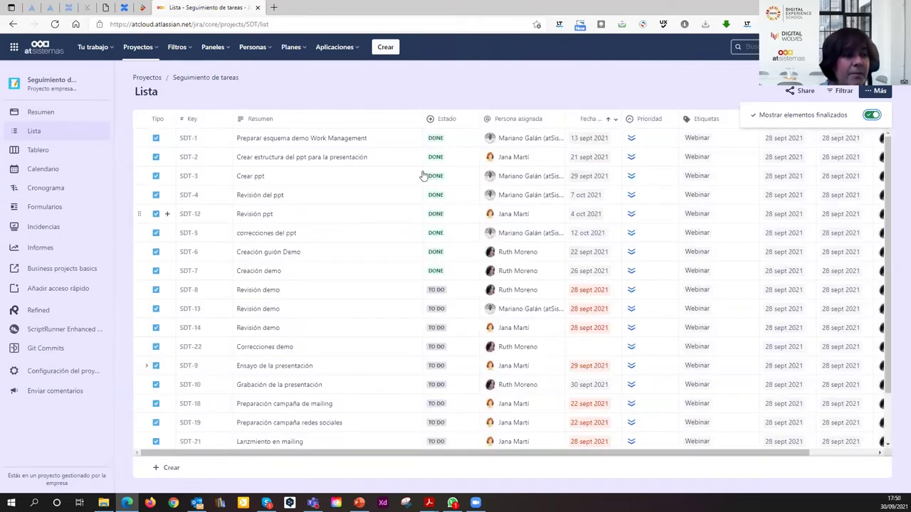
scroll(422, 182, down, 2)
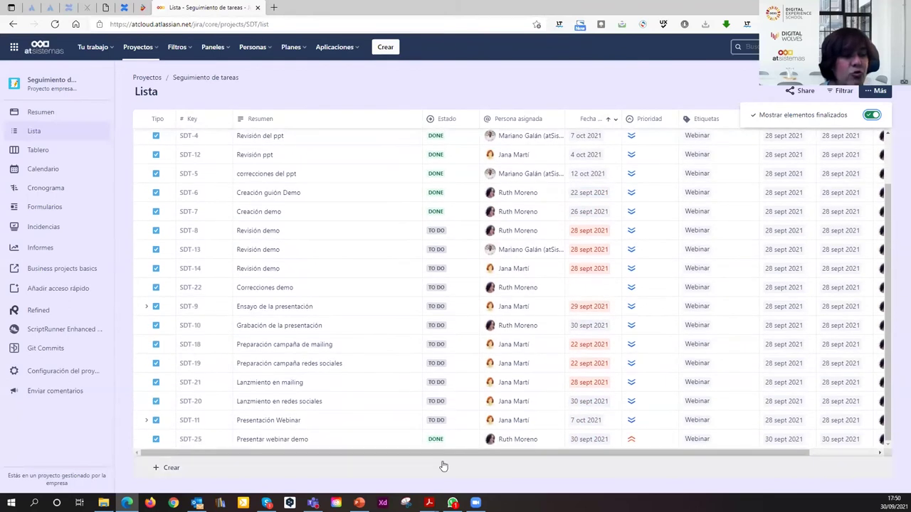
scroll(448, 427, up, 3)
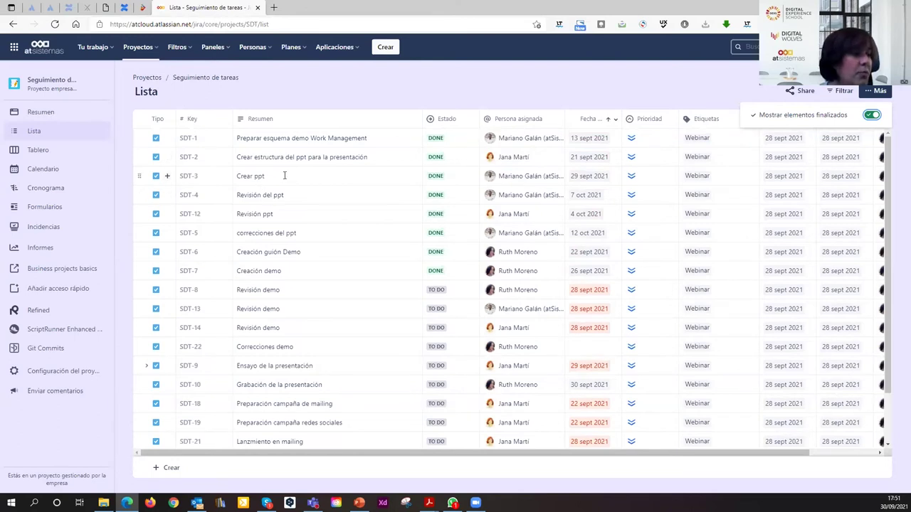
Change the summary of task SDT-11 to Presentación Webinar demo and its priority to the level with the red minus-circle icon
scroll(310, 227, down, 2)
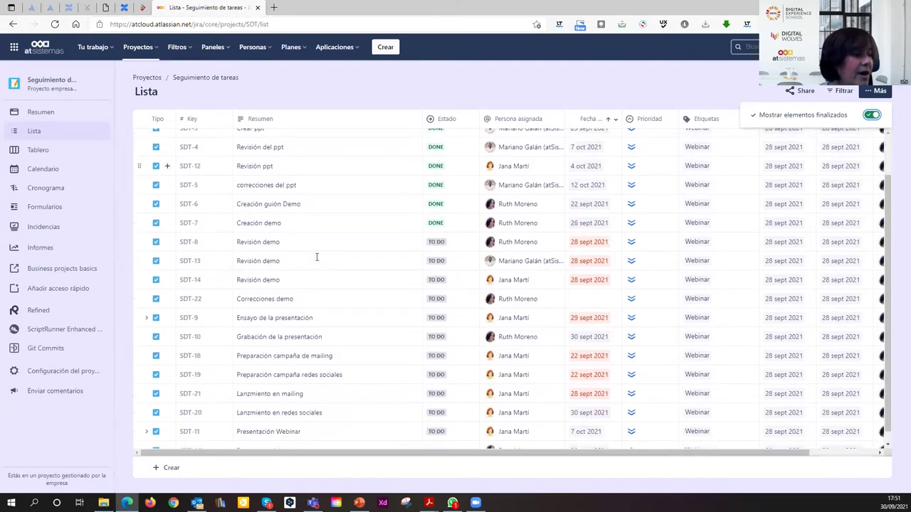
click(338, 432)
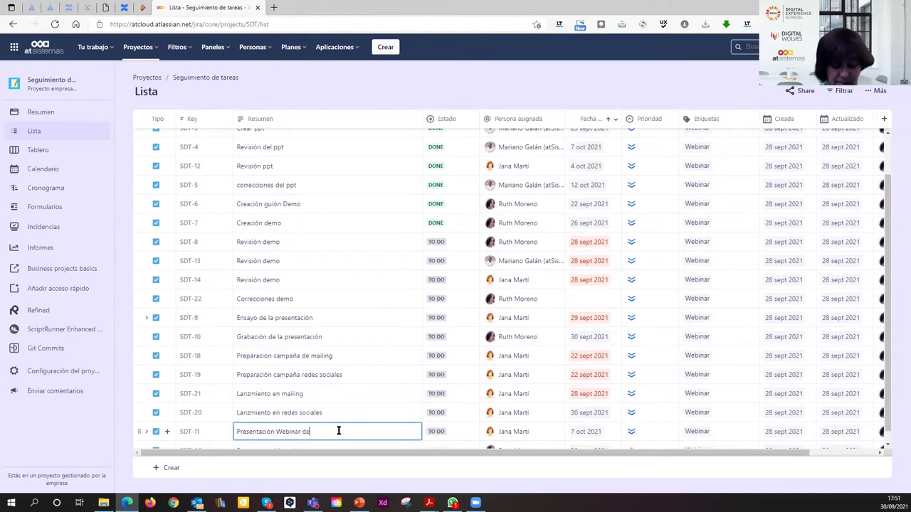
text(demo)
key(Return)
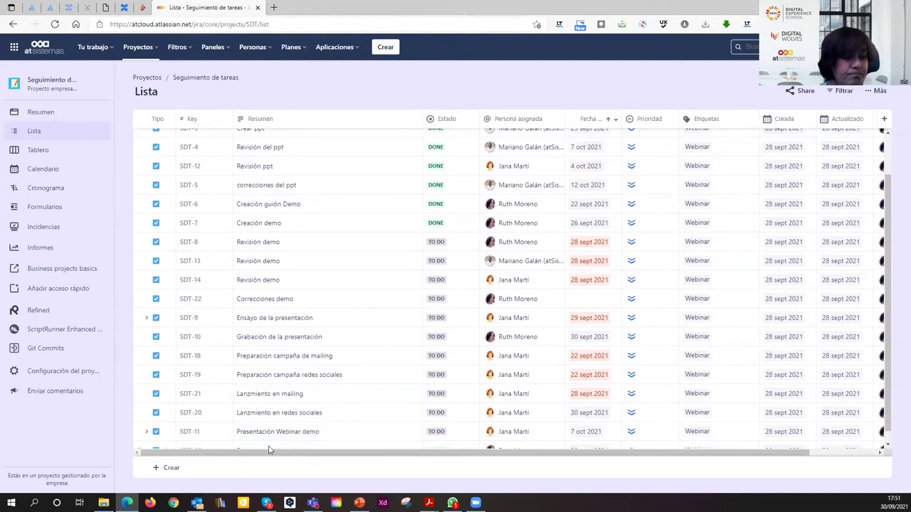
click(633, 433)
click(639, 374)
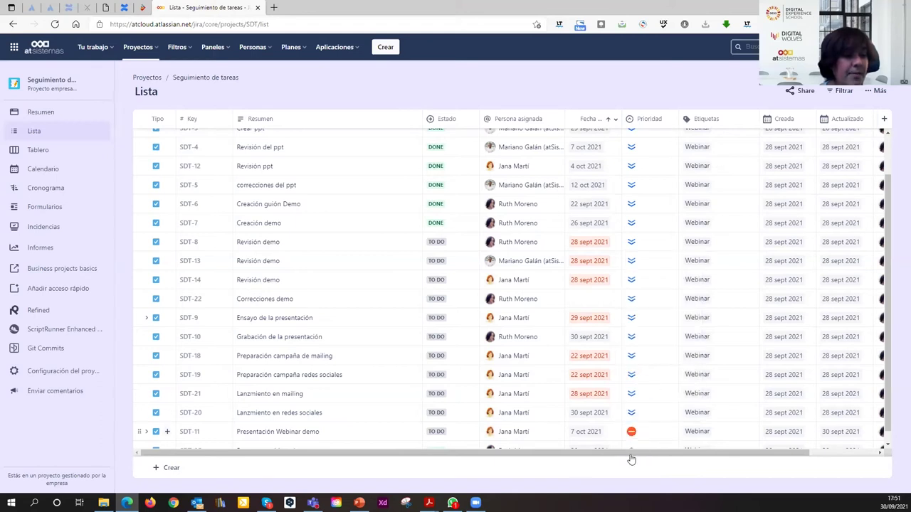
Set the due date of task SDT-11, Presentación Webinar demo, to 11 oct 2021
scroll(597, 466, down, 1)
click(585, 419)
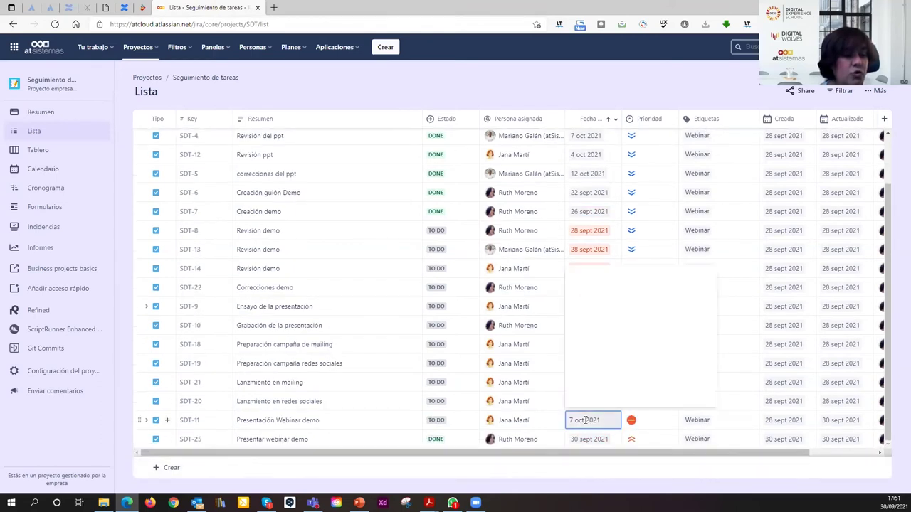
click(603, 345)
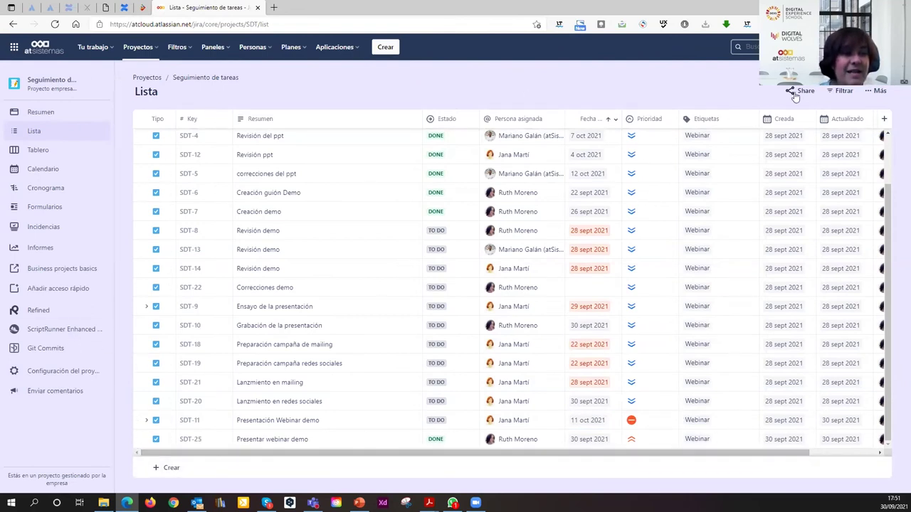
Filter the list with the quick filters Asignadas a mí and Con vencimiento esta semana
click(841, 90)
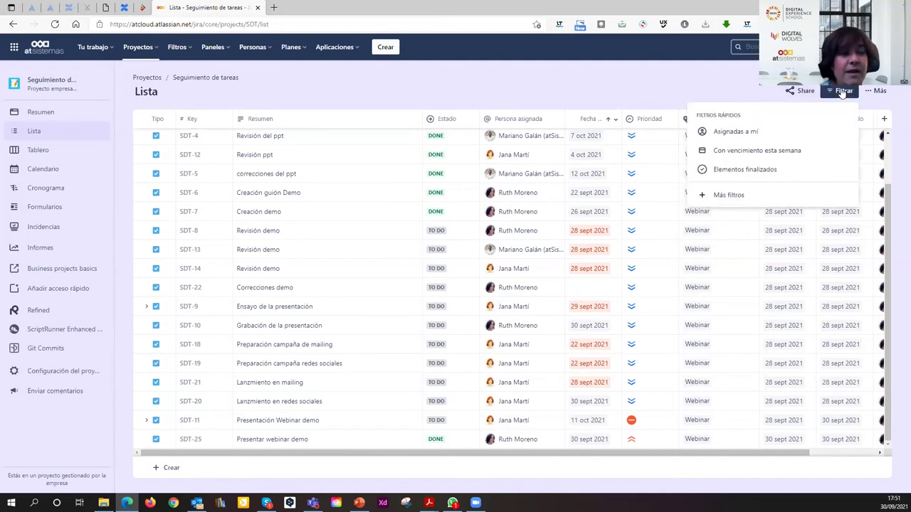
click(735, 135)
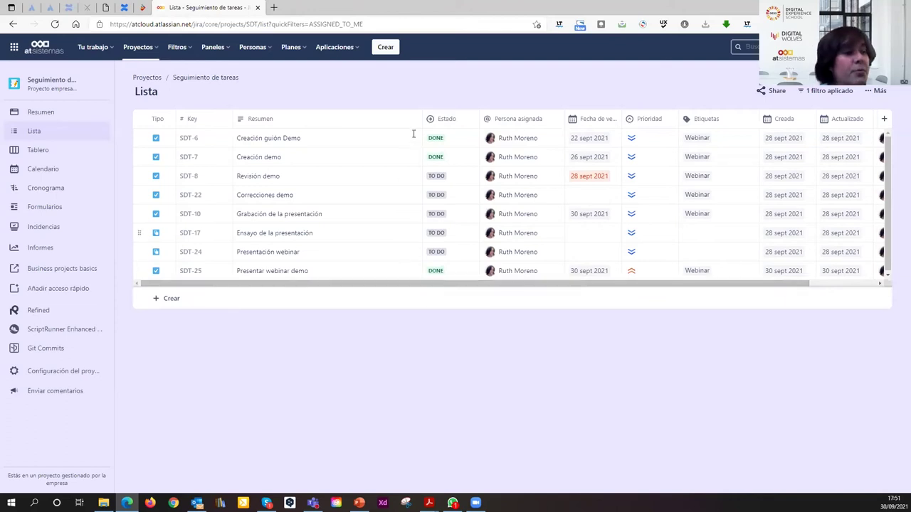
click(825, 91)
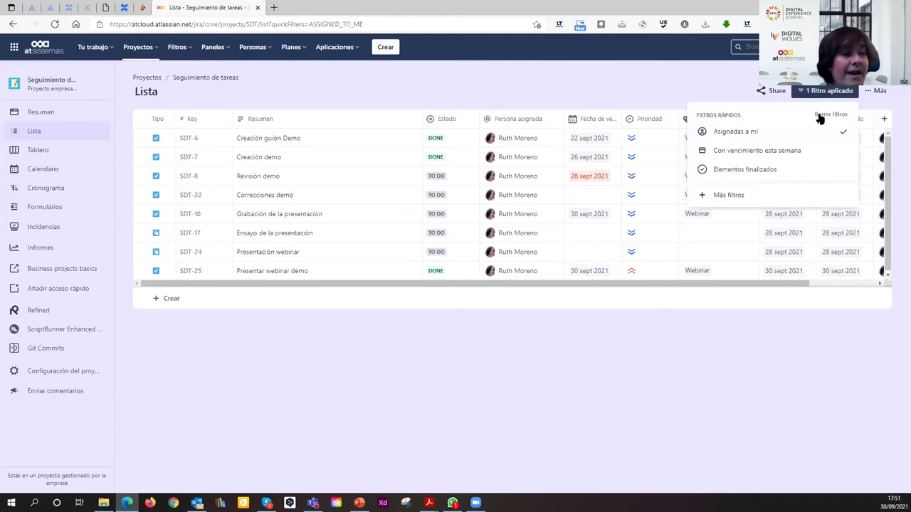
click(744, 152)
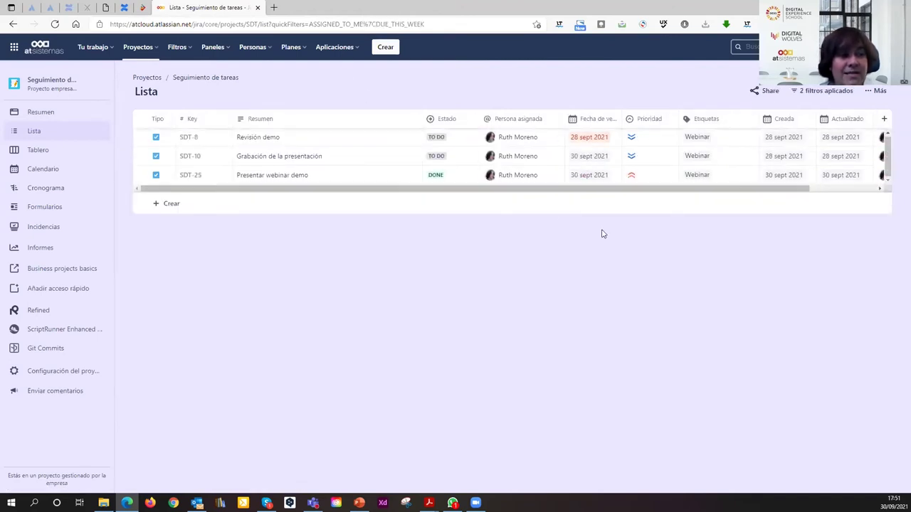
Review the list's quick filters and its additional filter fields, such as Estado, Etiquetas and Prioridad, without applying any more
click(808, 92)
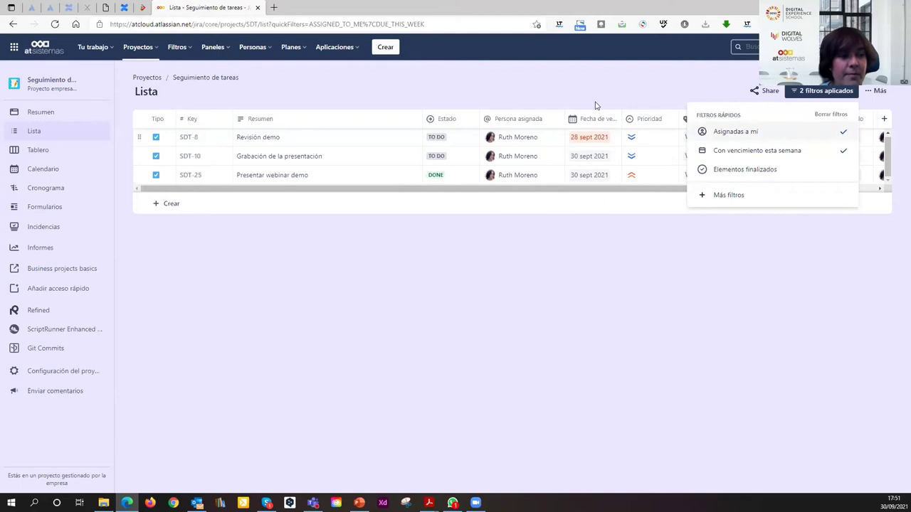
click(567, 162)
click(838, 98)
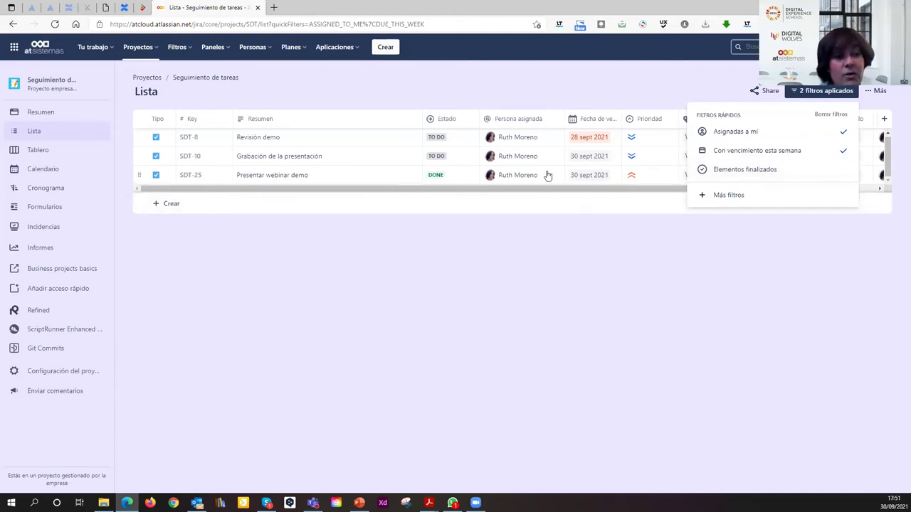
click(736, 200)
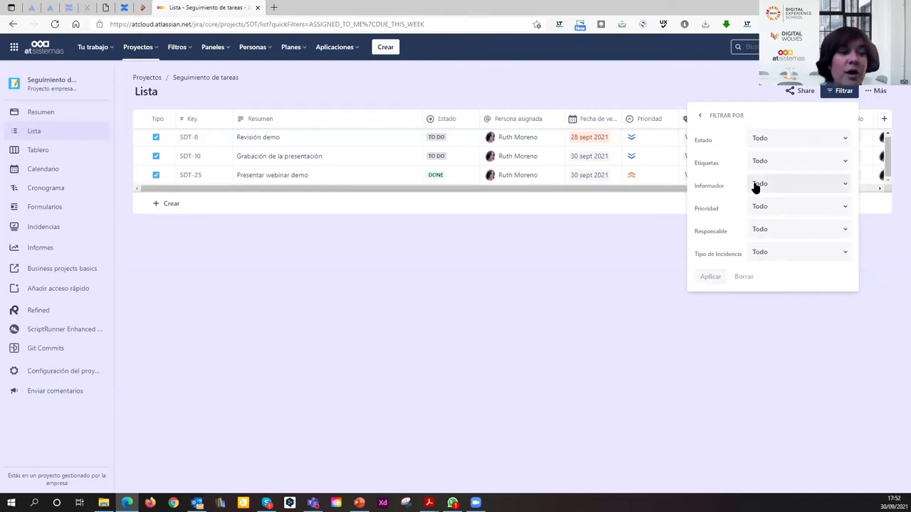
click(640, 88)
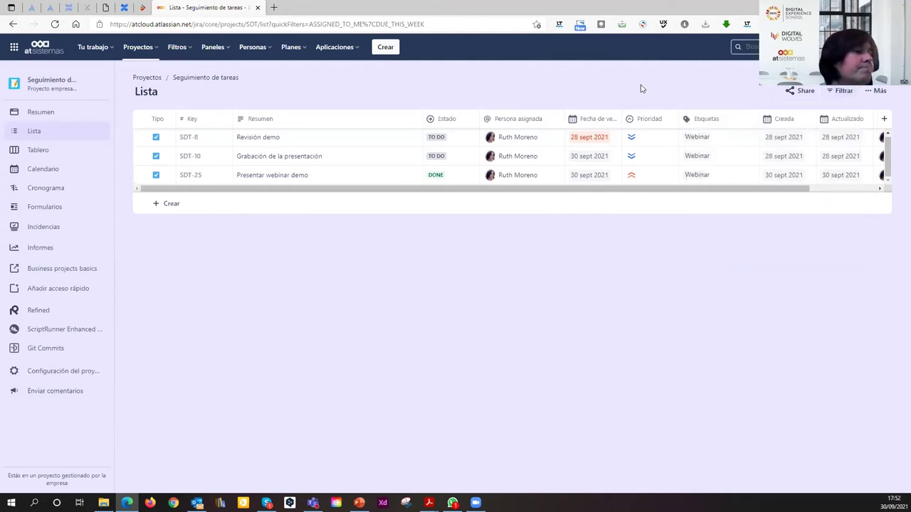
Go to the project's calendar view and examine the detail fields of task SDT-19, Preparación campaña redes sociales
click(42, 171)
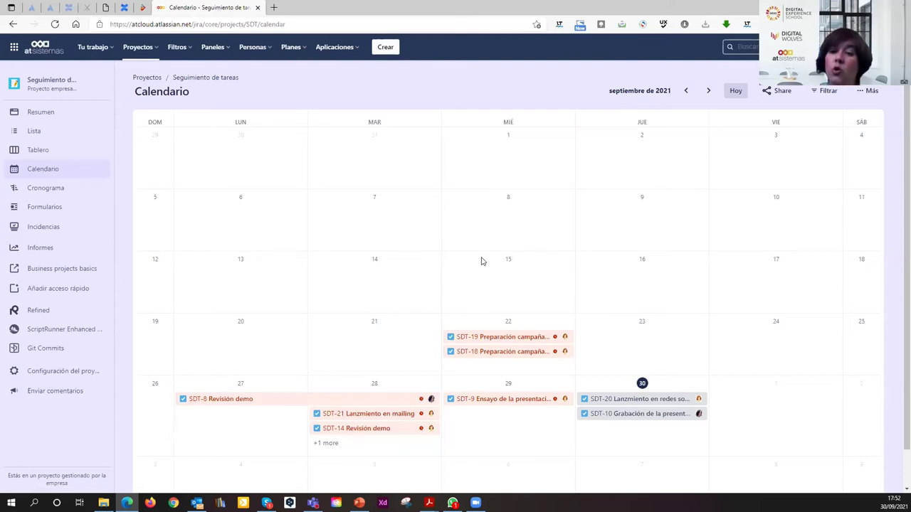
click(482, 338)
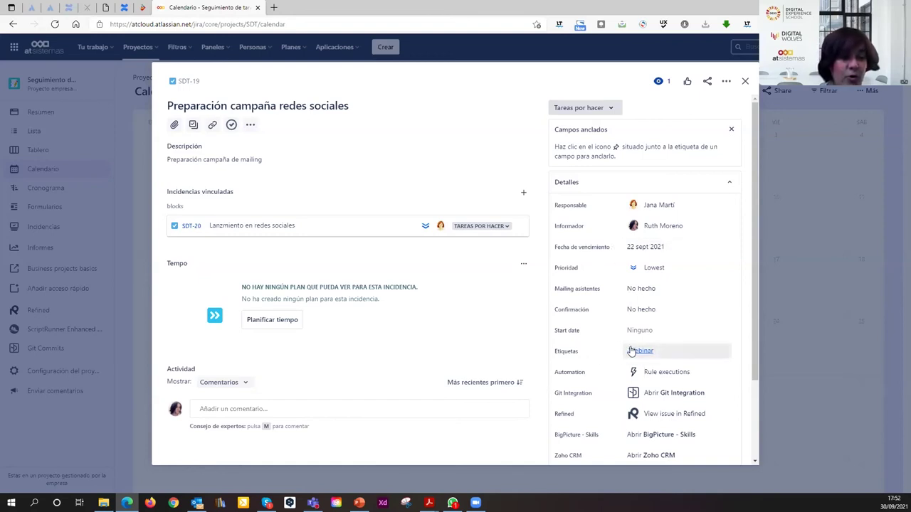
scroll(596, 290, down, 1)
scroll(596, 291, down, 2)
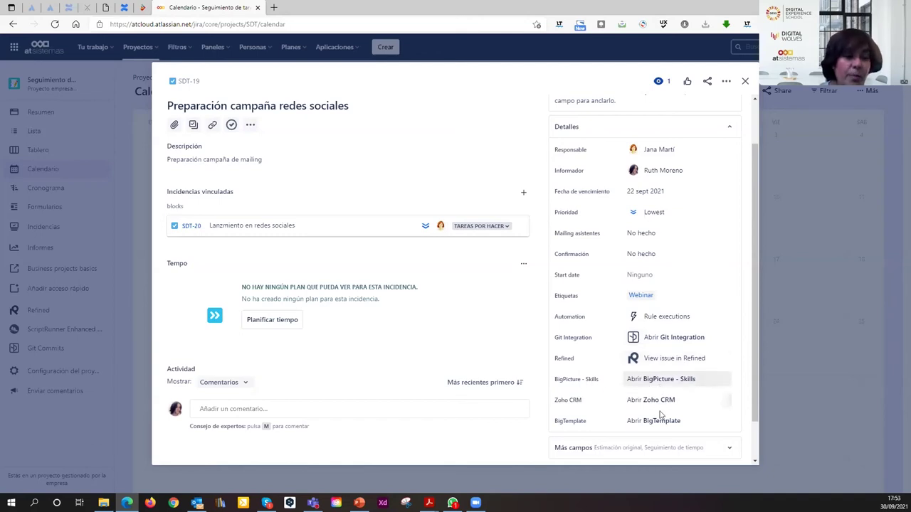
scroll(597, 408, down, 1)
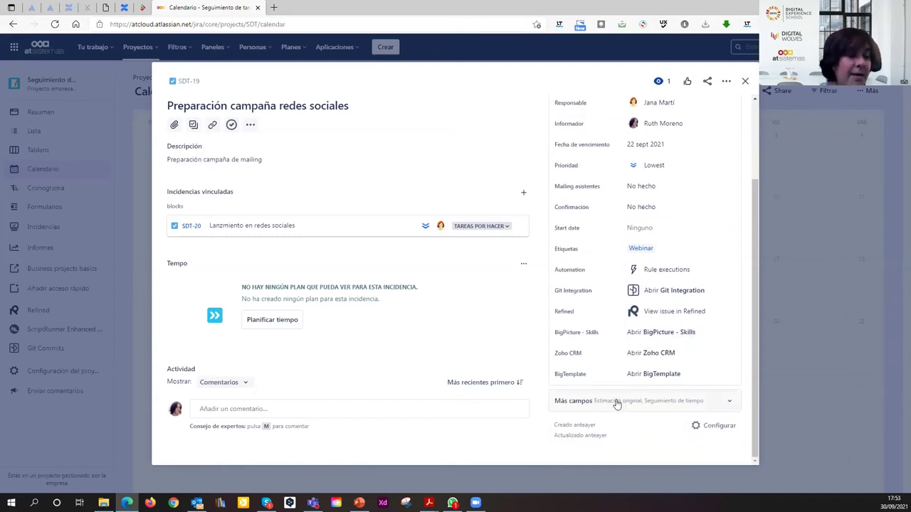
scroll(616, 402, up, 2)
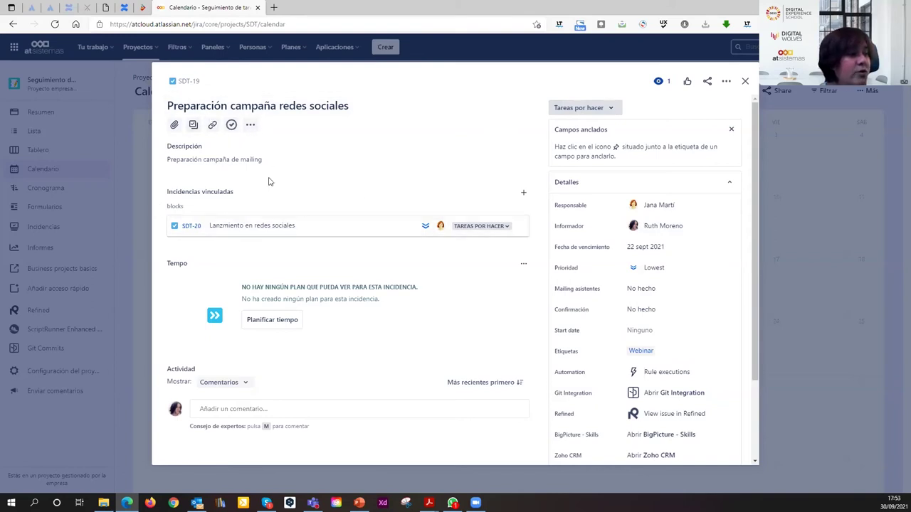
Add a comment to SDT-19 mentioning the colleague whose name starts with "mari" and asking "puedes revisar esta tarea?"
click(235, 410)
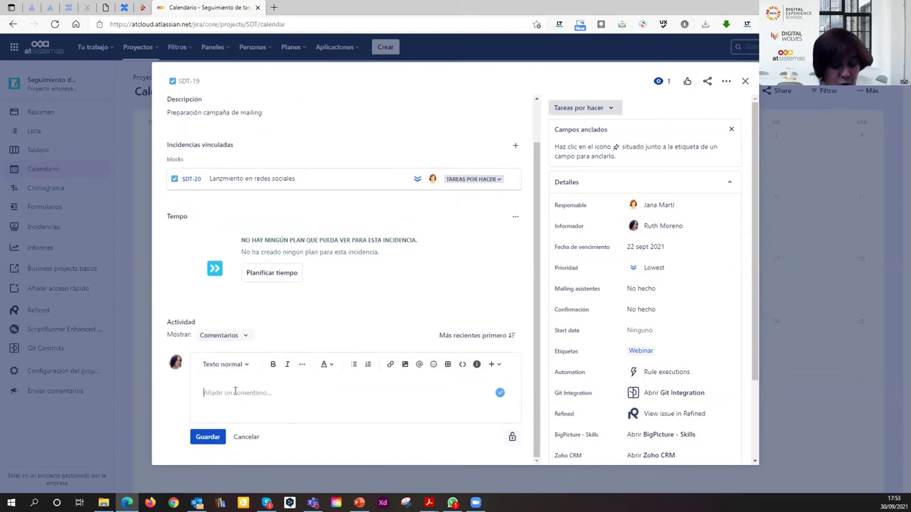
text(@mari)
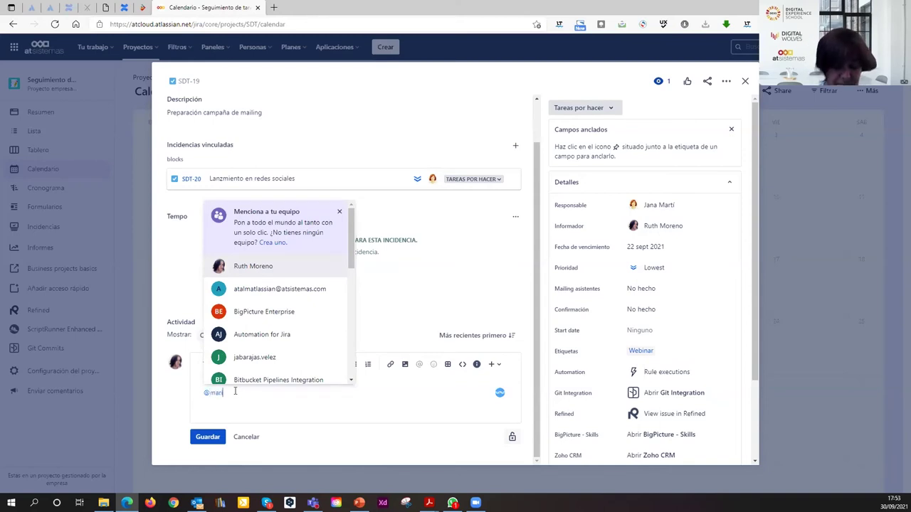
click(244, 348)
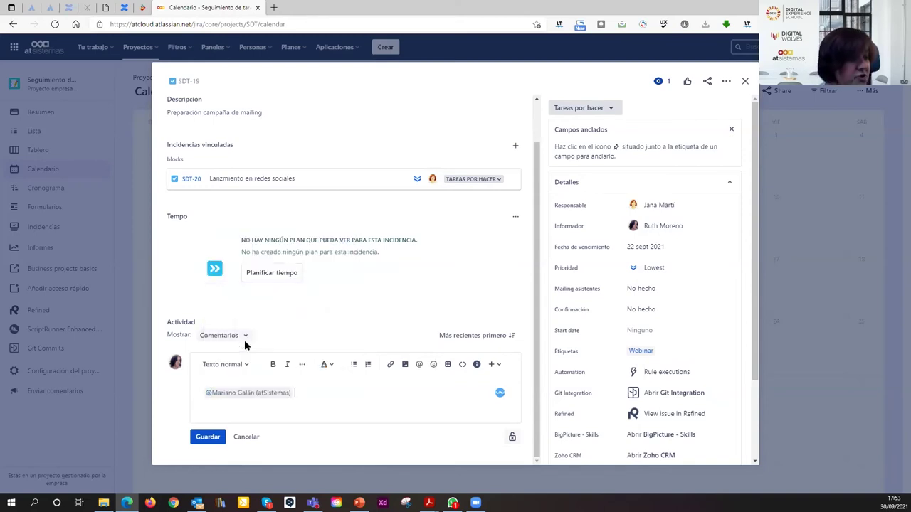
text(puedes revisar esta tarea?)
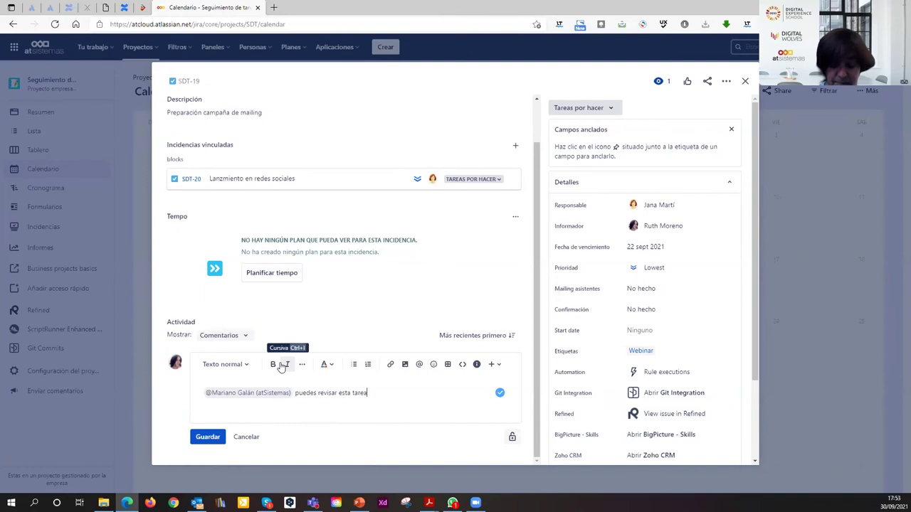
click(203, 441)
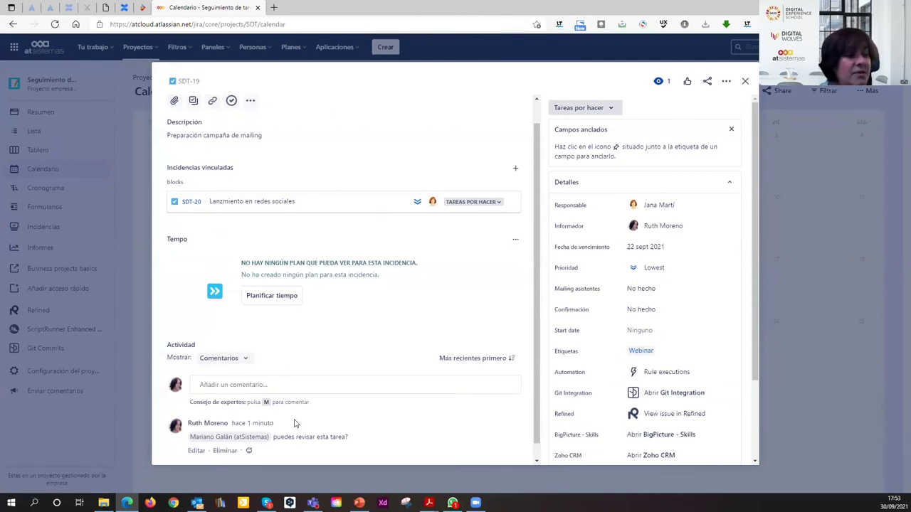
Set the status of SDT-19 to Finalizada and return to the calendar
scroll(182, 436, down, 1)
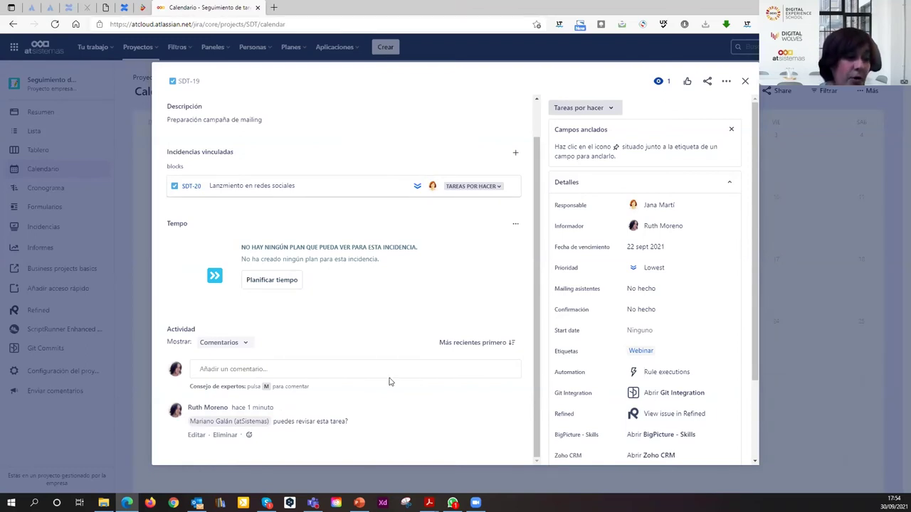
scroll(367, 411, up, 1)
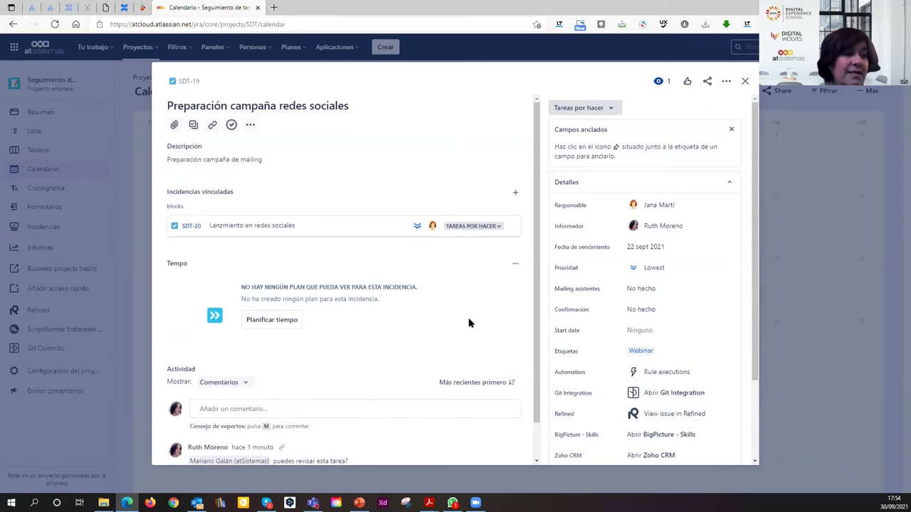
click(566, 110)
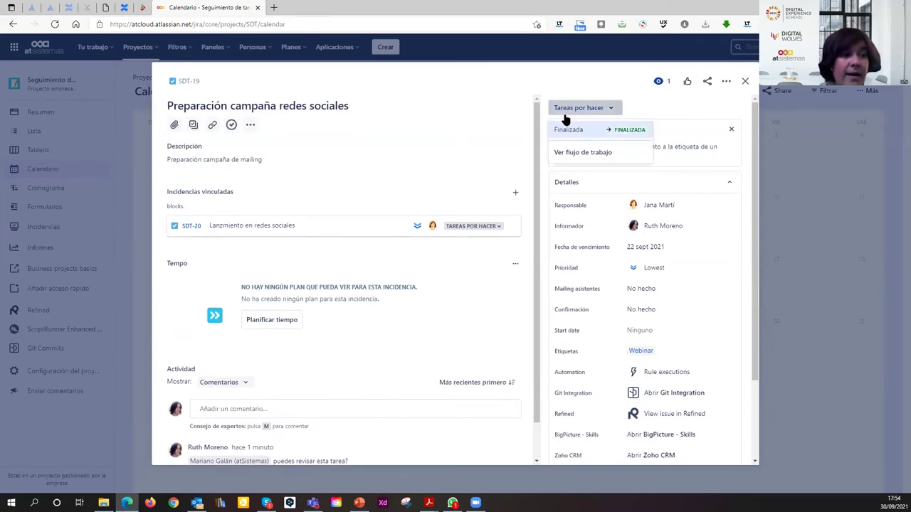
click(566, 129)
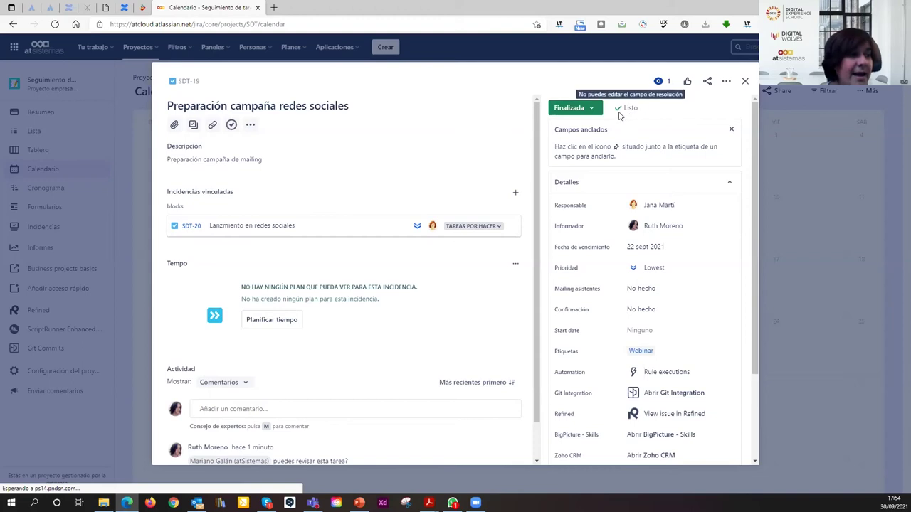
click(745, 81)
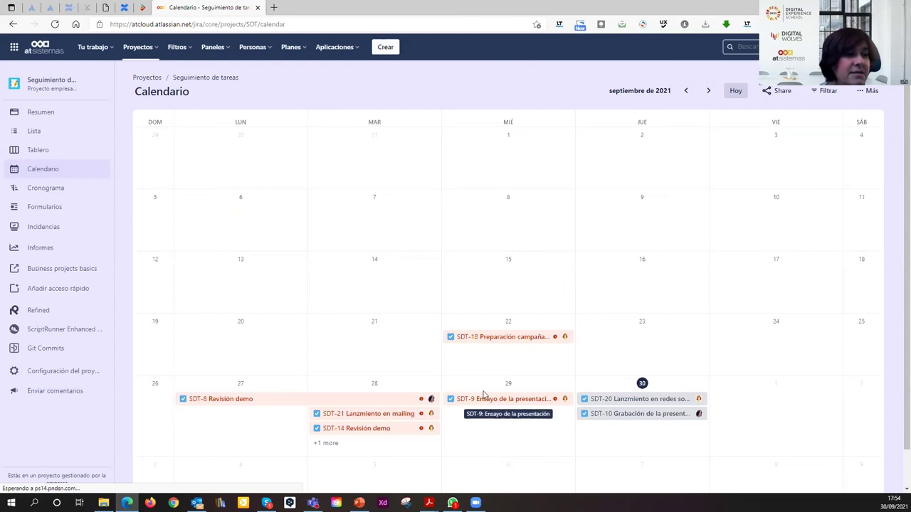
Show completed items in the calendar and view the details of task SDT-3, Crear ppt
click(872, 91)
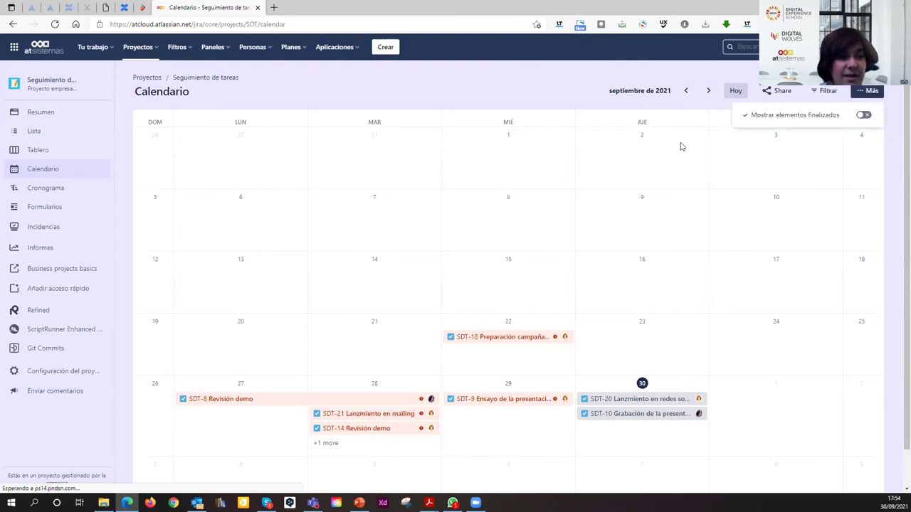
click(863, 115)
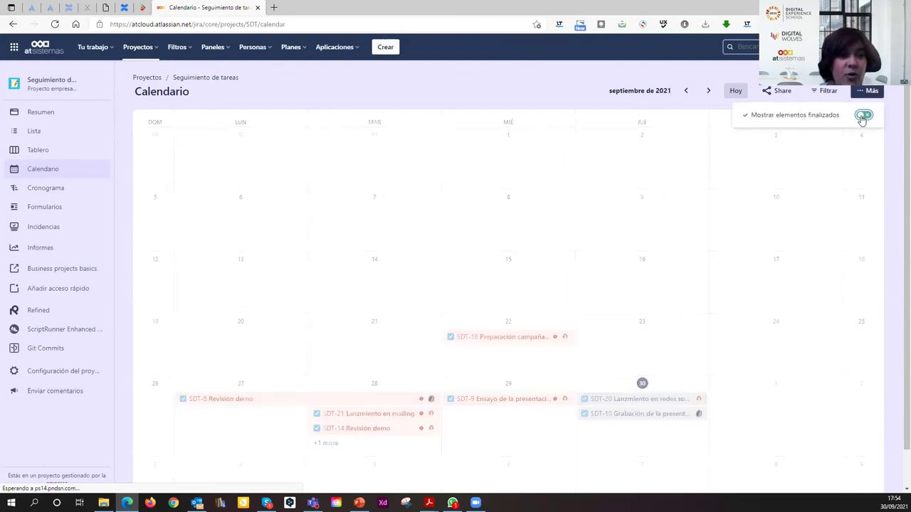
click(556, 87)
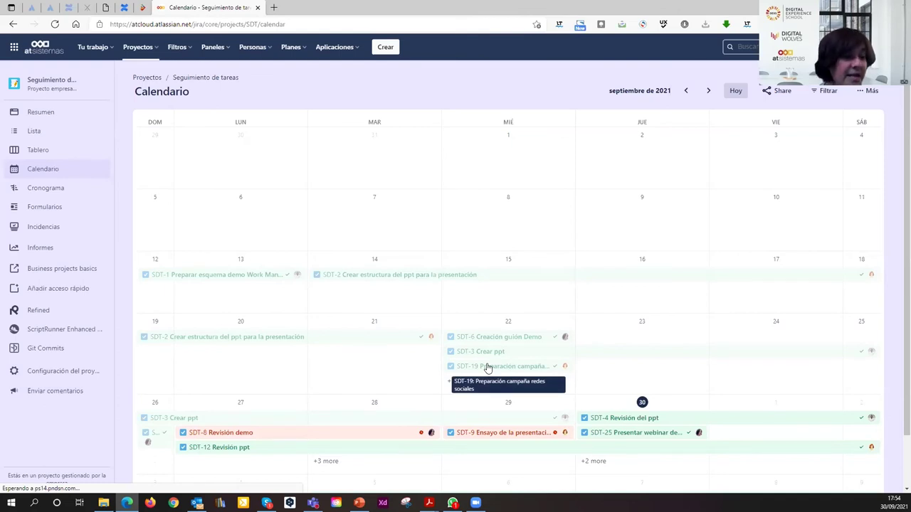
click(630, 351)
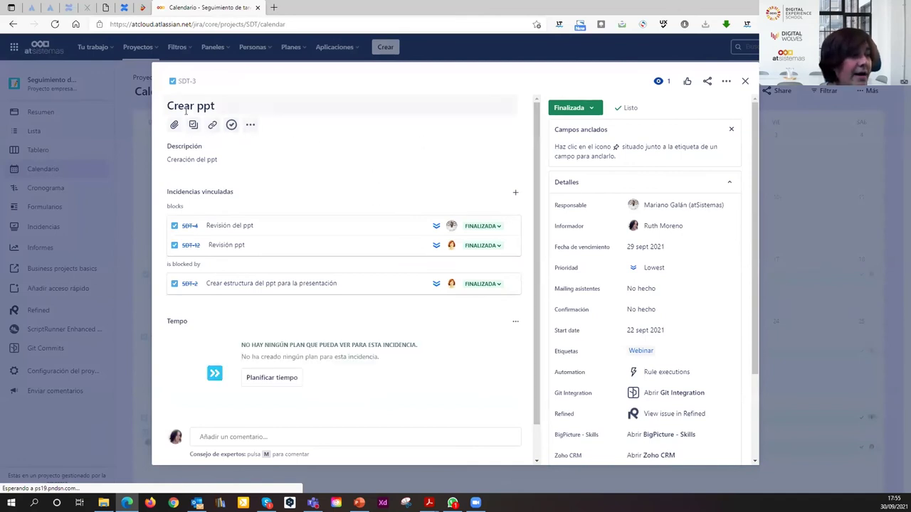
click(745, 82)
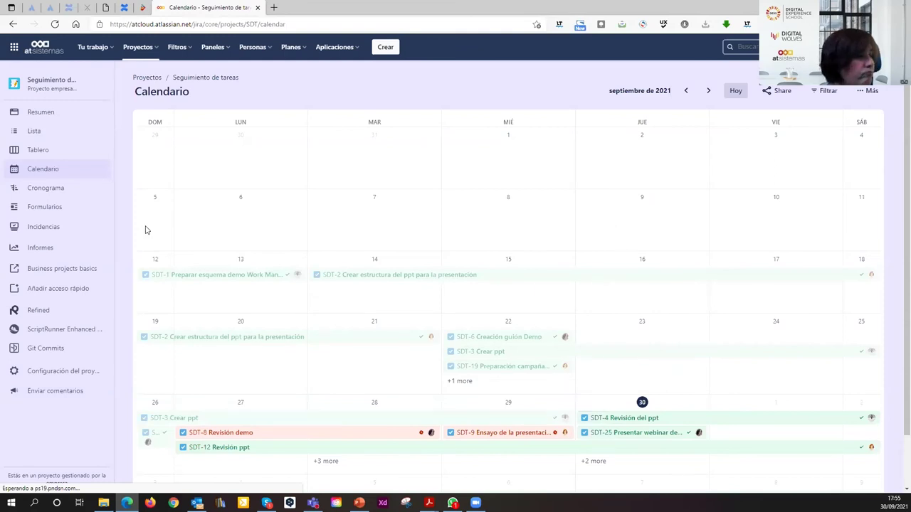
In the project's Cronograma view, delay the start of SDT-12, Revisión ppt, until after Crear ppt ends
click(44, 193)
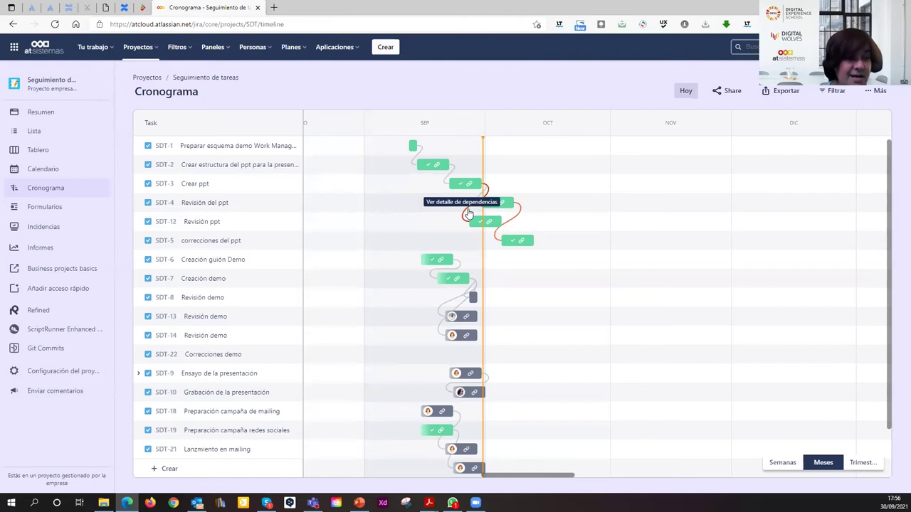
drag(474, 223, 483, 222)
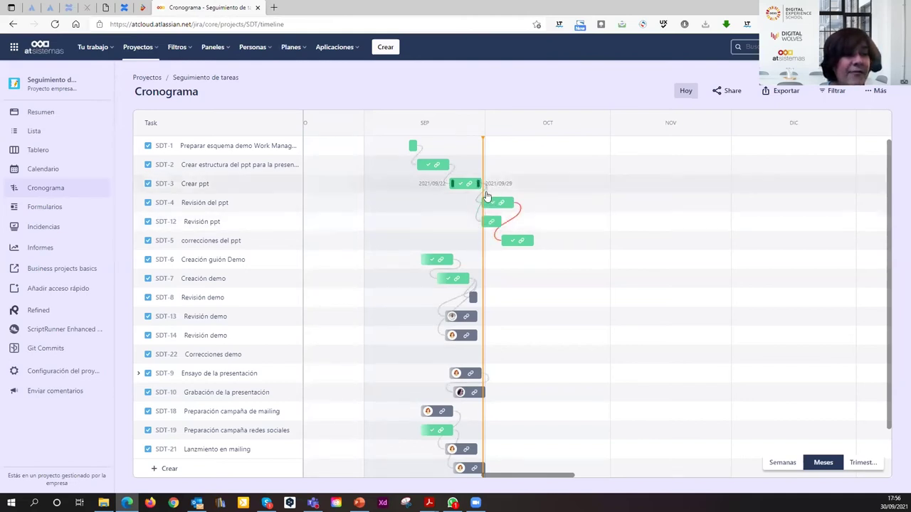
Inspect the dependency between Revisión del ppt and correcciones del ppt, and reschedule SDT-5 to run from mid-October to early November
click(504, 226)
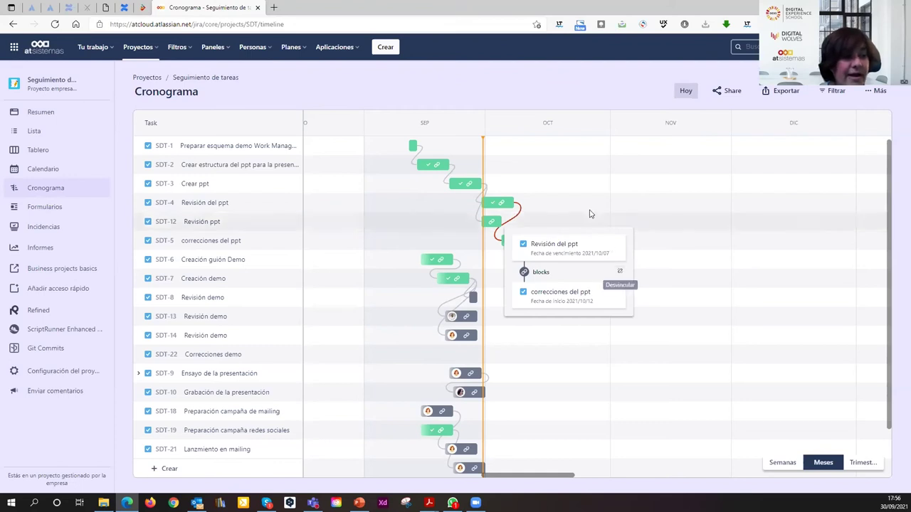
click(541, 235)
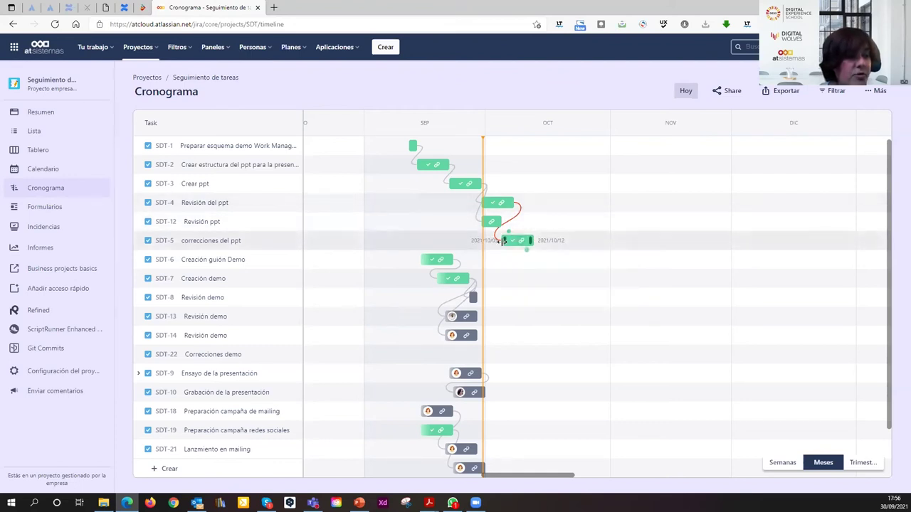
drag(504, 240, 647, 241)
drag(599, 288, 591, 274)
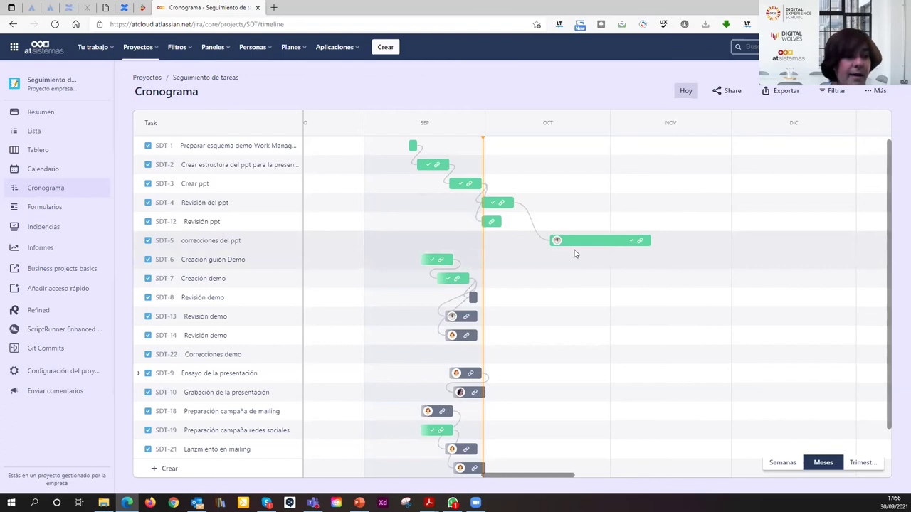
Add a dependency link between SDT-5, correcciones del ppt, and SDT-6, Creación guión Demo, so that SDT-6 precedes SDT-5
mouse_move(646, 242)
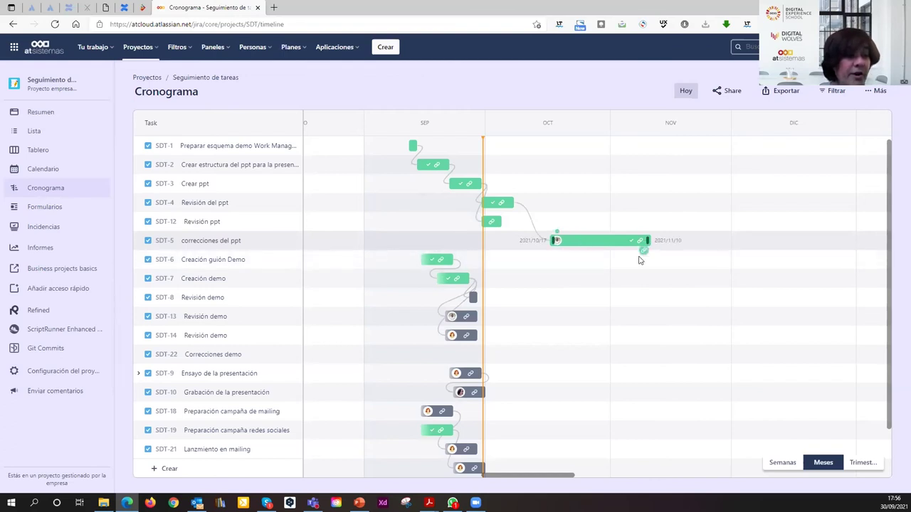
drag(643, 250, 662, 249)
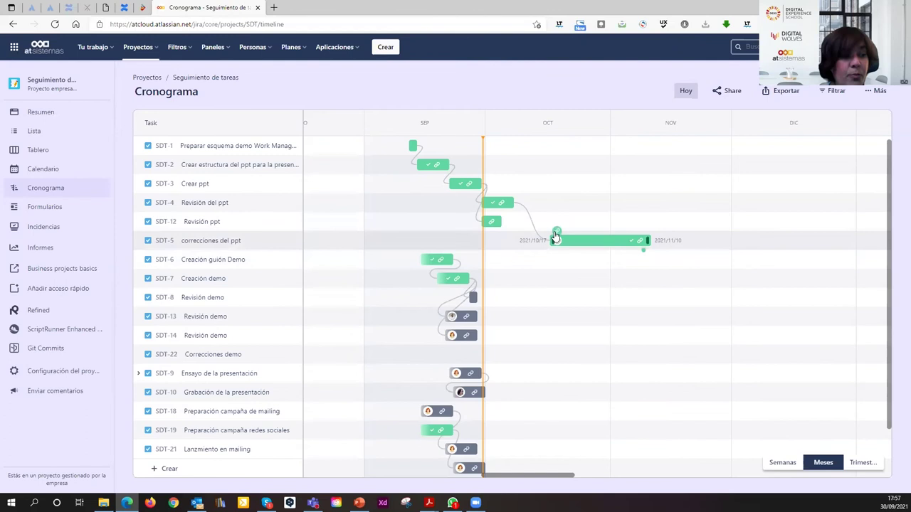
drag(557, 236, 426, 264)
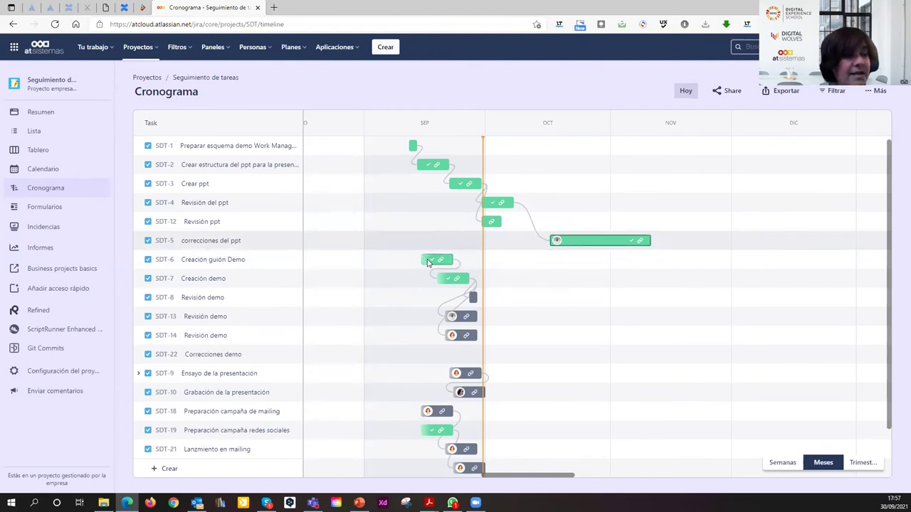
Reschedule SDT-6, Creación guión Demo, to 6–13 October 2021 and shift SDT-7, Creación demo, to end on 20 October
mouse_move(504, 264)
mouse_down()
mouse_move(575, 260)
mouse_move(554, 261)
mouse_move(561, 286)
mouse_move(529, 260)
mouse_move(512, 260)
mouse_up()
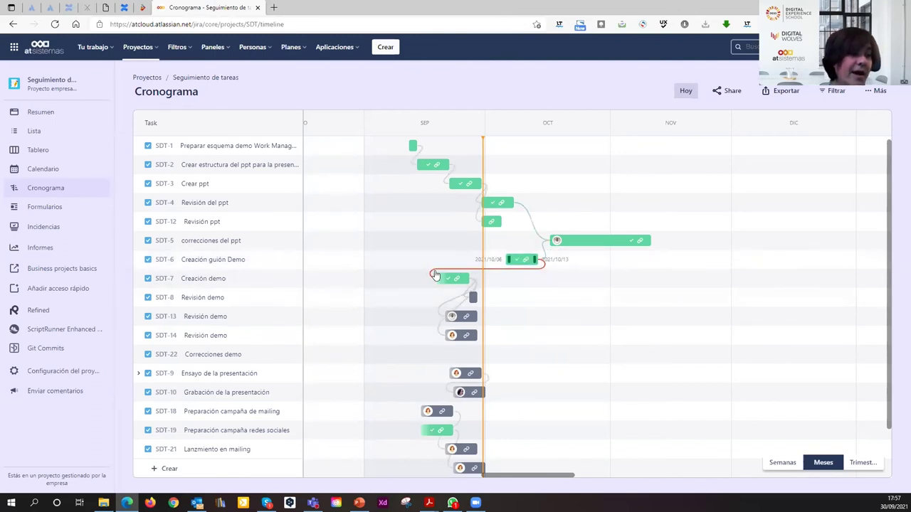
drag(448, 283, 544, 283)
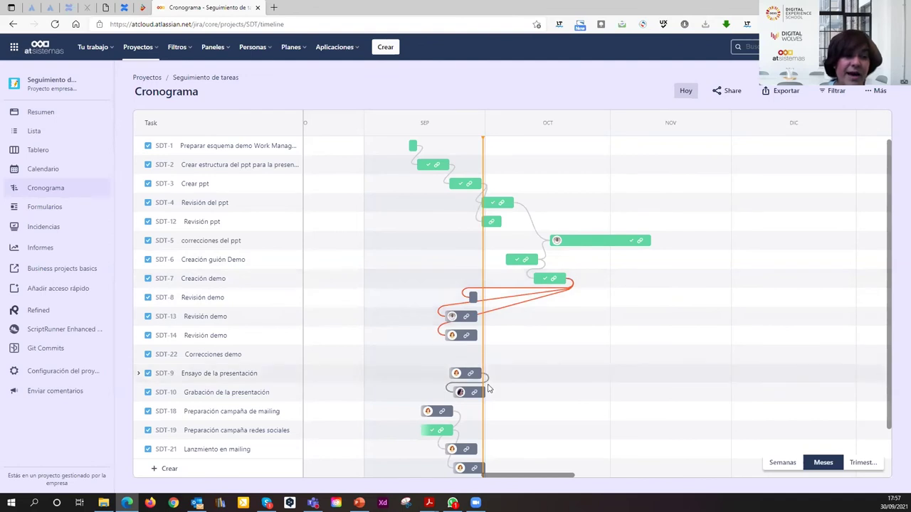
Create a task named "nueva tarea" from the timeline and assign it to the suggested colleague, keeping the other fields at their defaults
scroll(596, 398, down, 2)
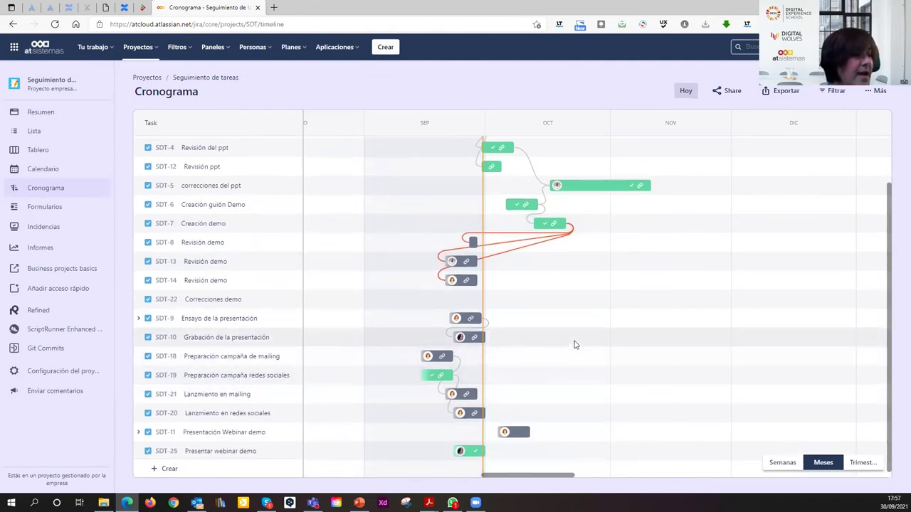
click(155, 469)
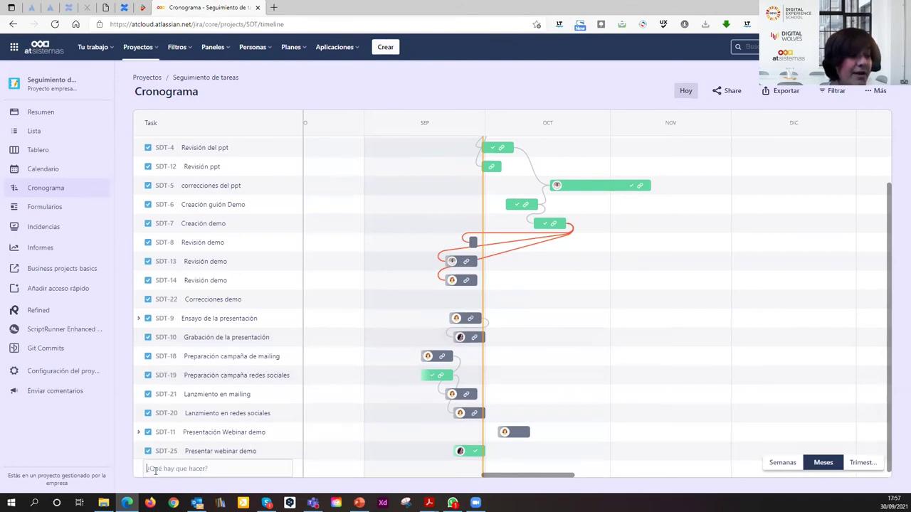
text(nueva tarea)
key(Return)
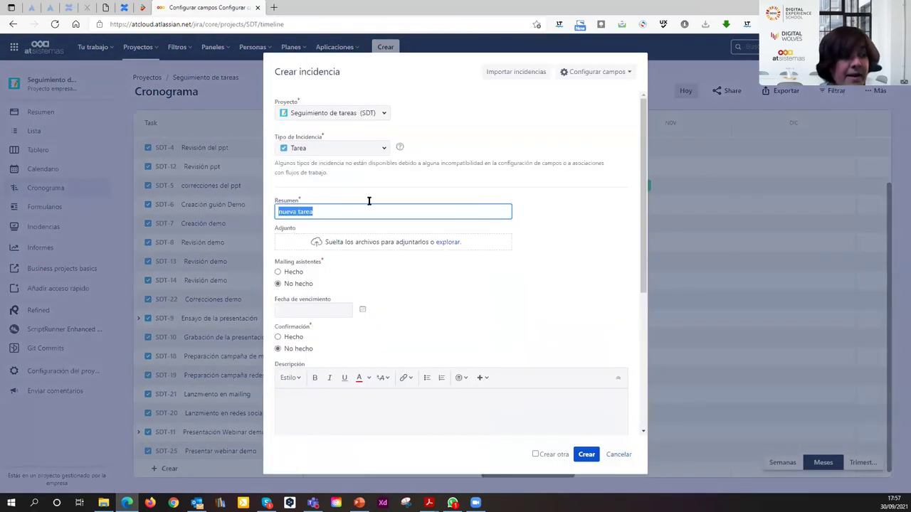
scroll(372, 263, down, 3)
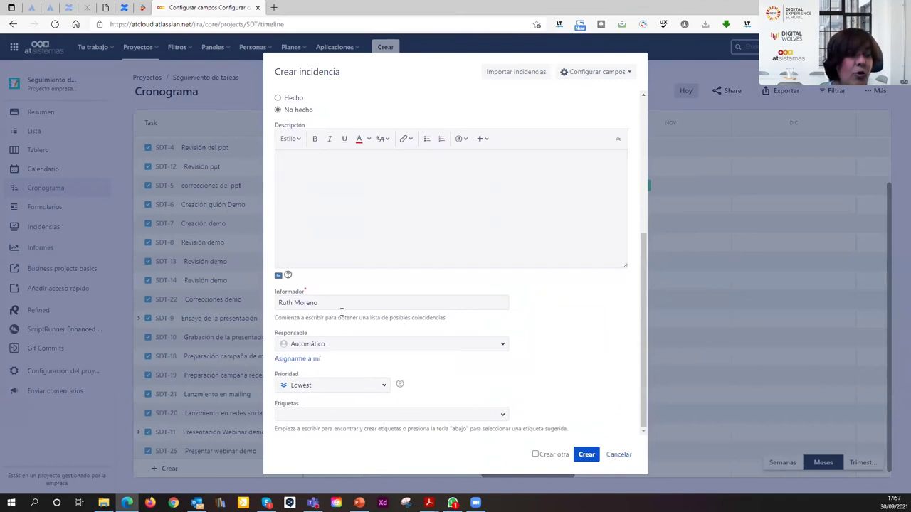
click(503, 343)
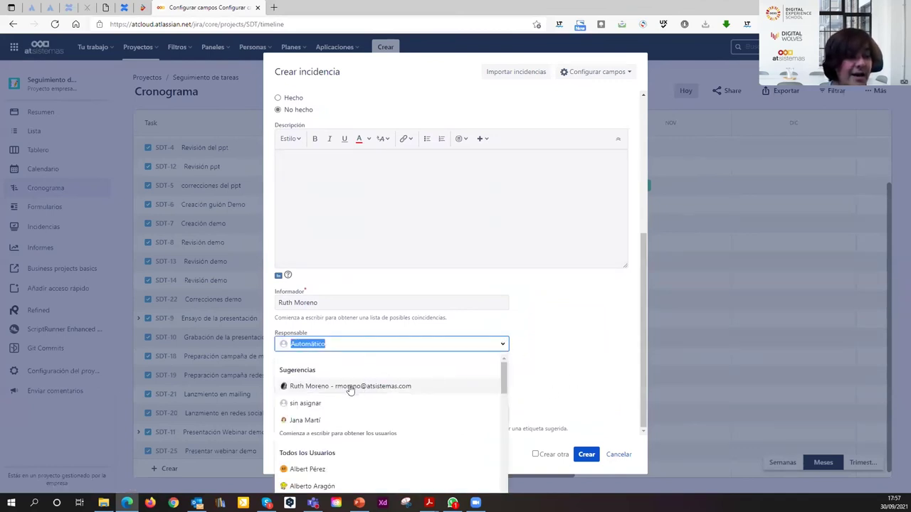
click(305, 418)
click(585, 455)
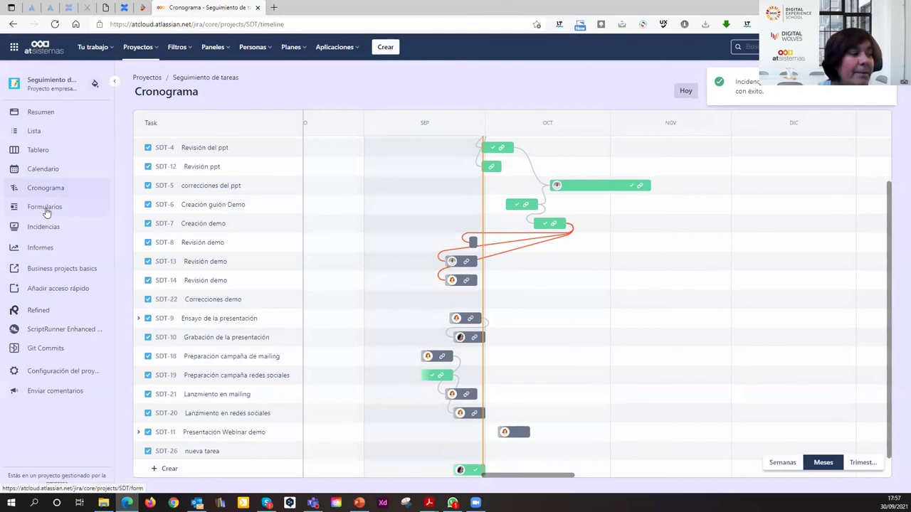
Preview the project's form and enter the summary "Tengo un problema con la campaña del webinar" and the description "Explicacion problema"
click(45, 208)
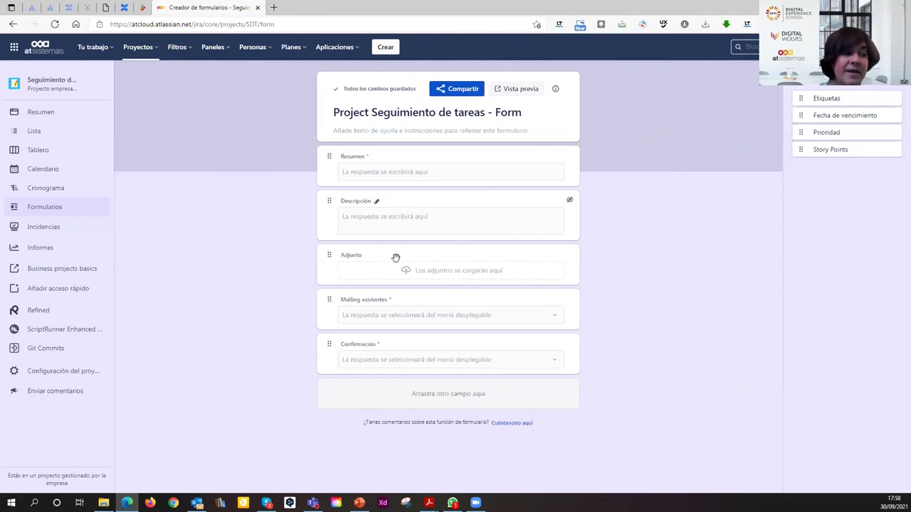
click(511, 91)
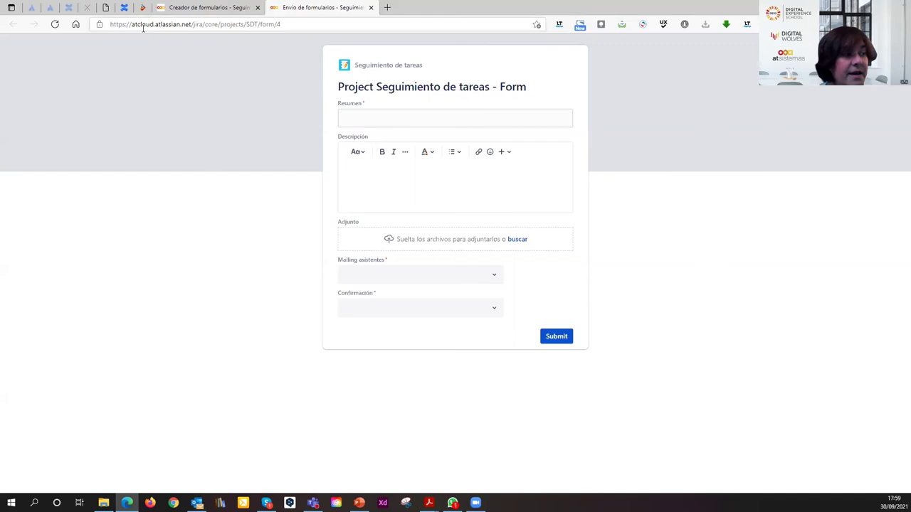
click(385, 117)
text(Temngo un problema con la campaña del webinar)
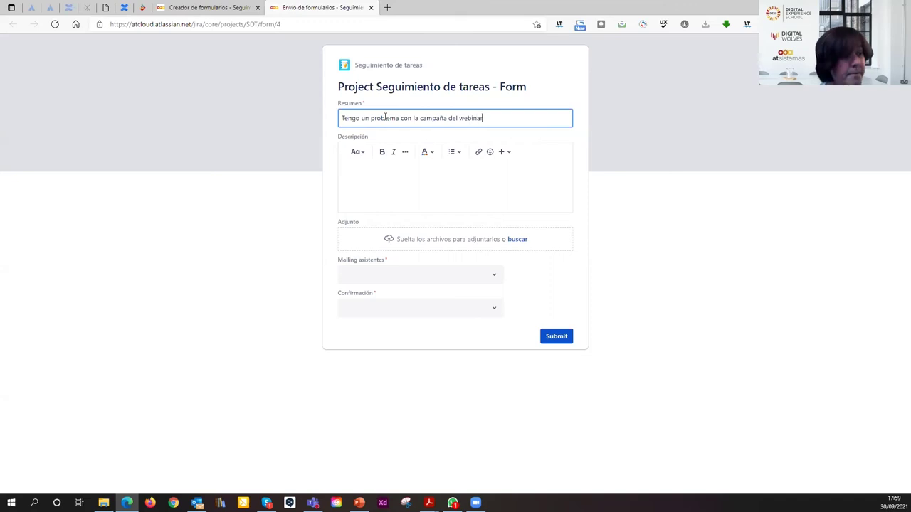
click(370, 178)
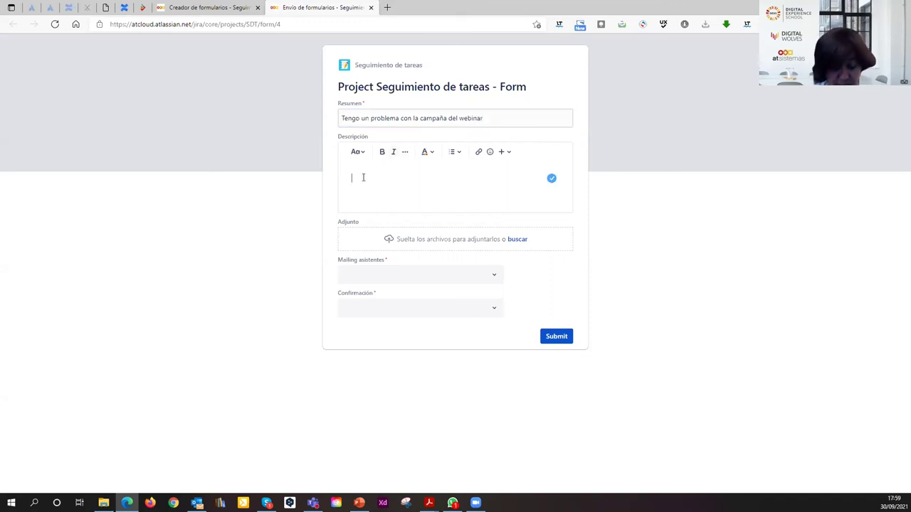
text(Explicacion problema)
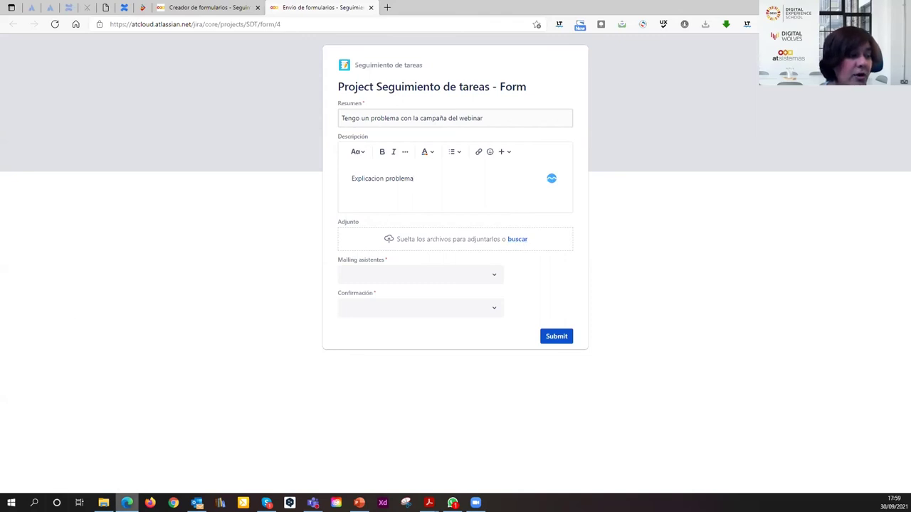
Attach the black-and-white drawing image from the Photos folder inside Imágenes in File Explorer to the form
mouse_move(103, 502)
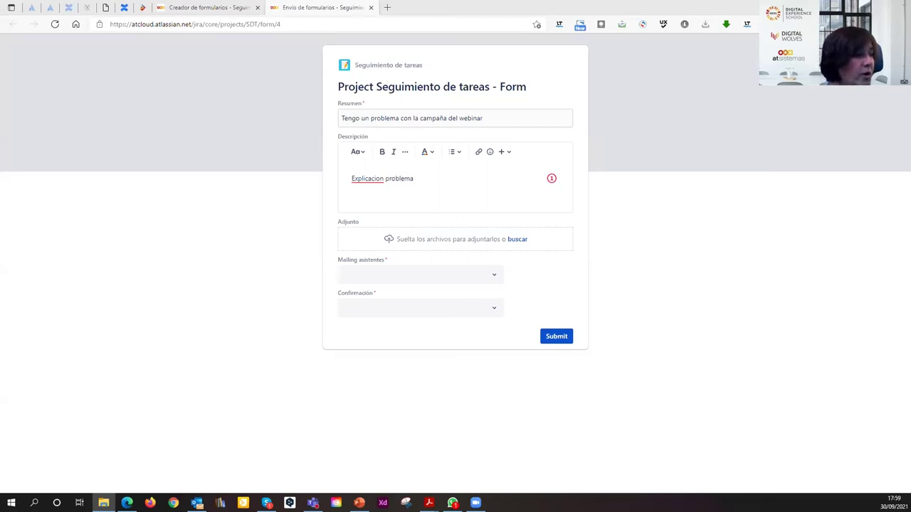
key(alt+Tab)
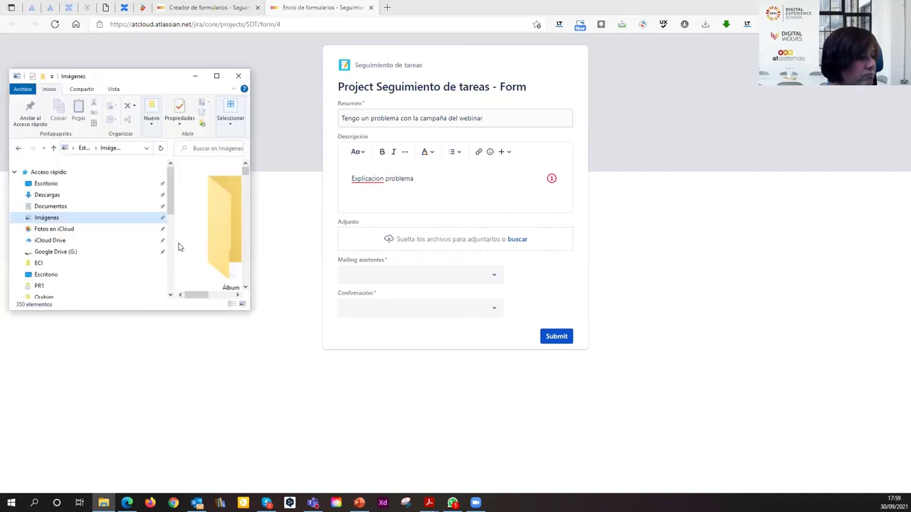
drag(174, 239, 54, 229)
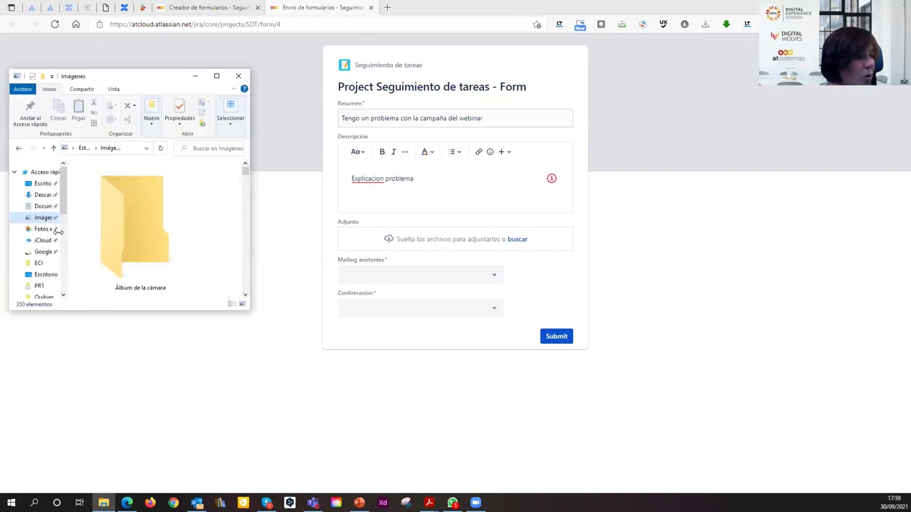
scroll(163, 224, down, 4)
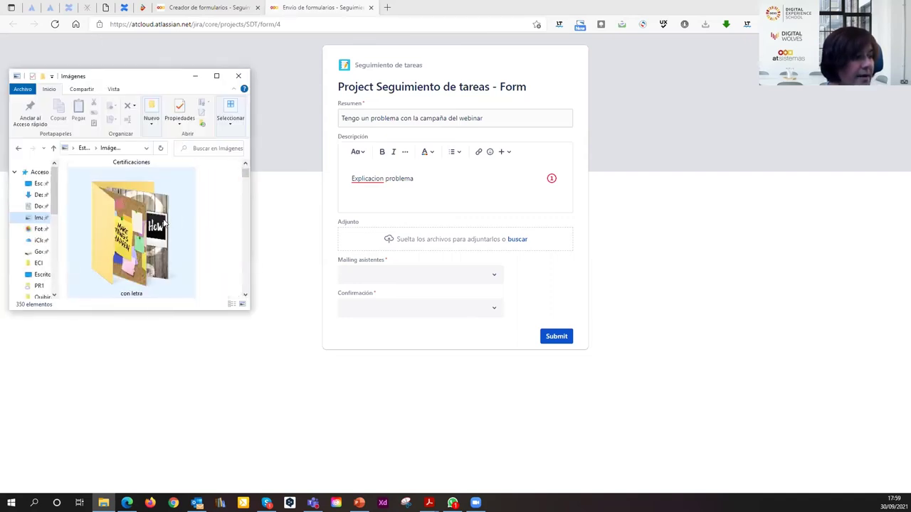
scroll(165, 226, down, 4)
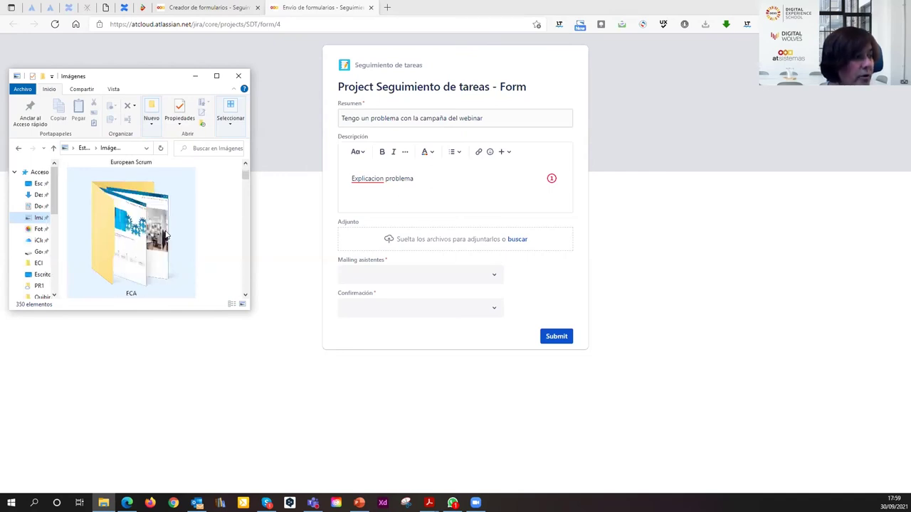
scroll(167, 237, down, 4)
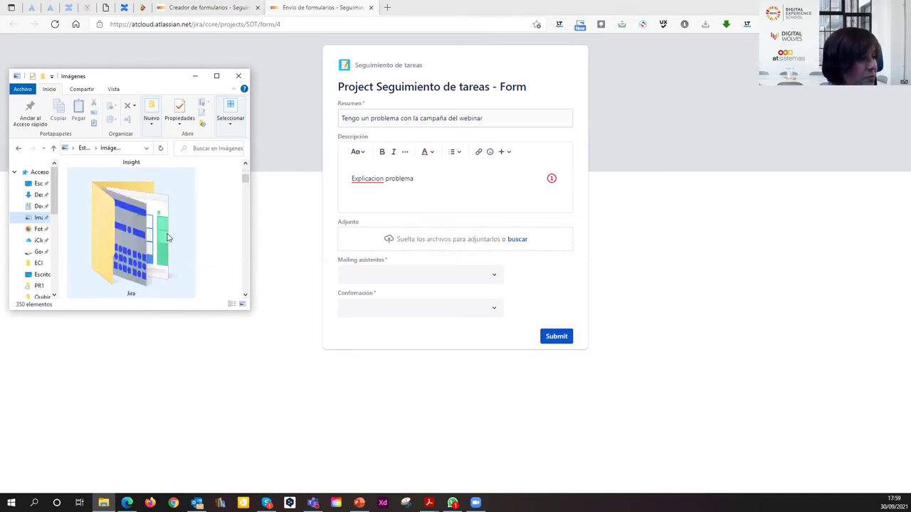
scroll(126, 233, down, 2)
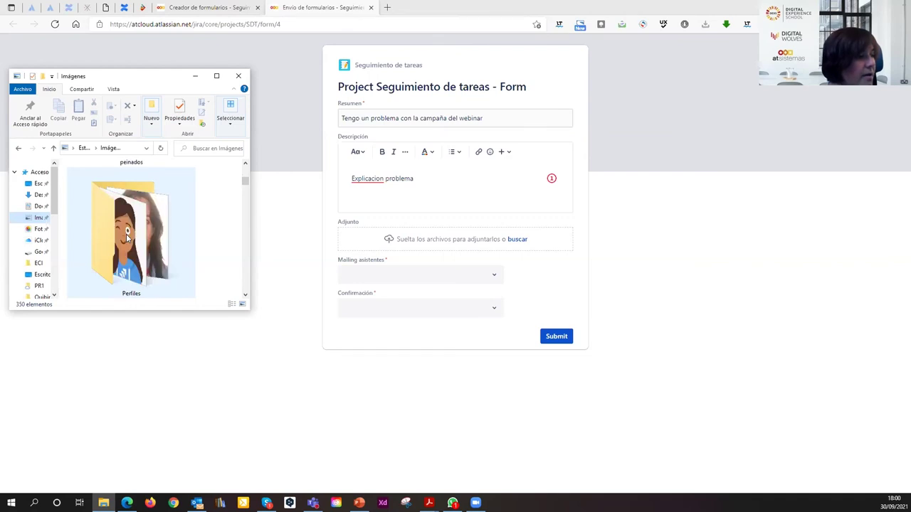
double_click(116, 233)
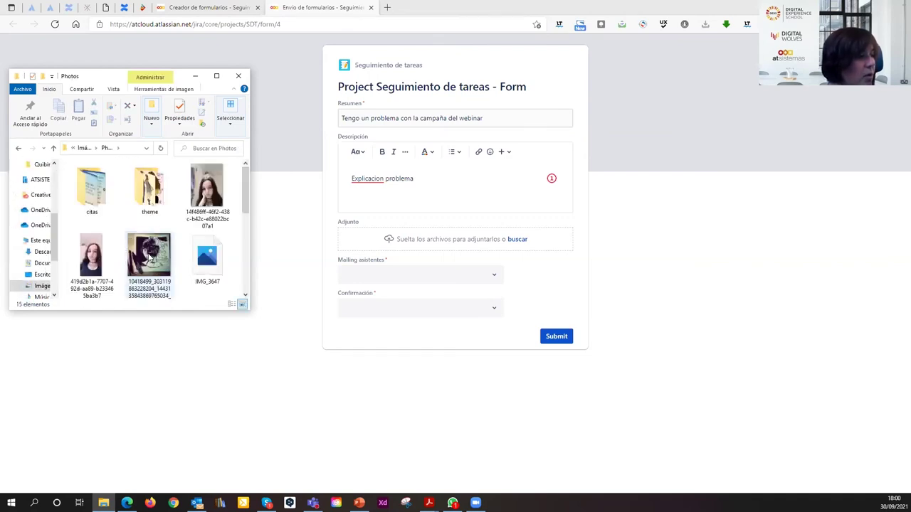
click(152, 256)
drag(155, 249, 522, 252)
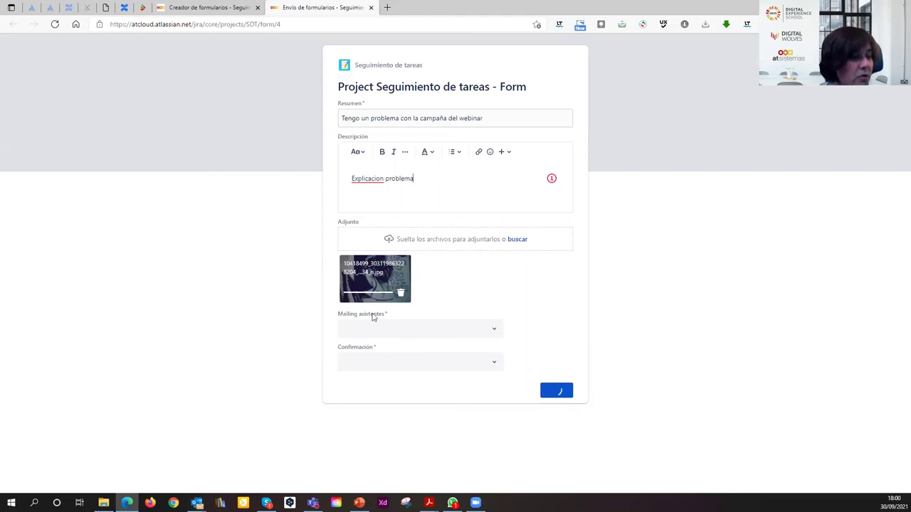
Set Mailing asistentes to No hecho and Confirmación to Hecho, and submit the form
click(425, 329)
click(385, 371)
click(429, 361)
click(402, 386)
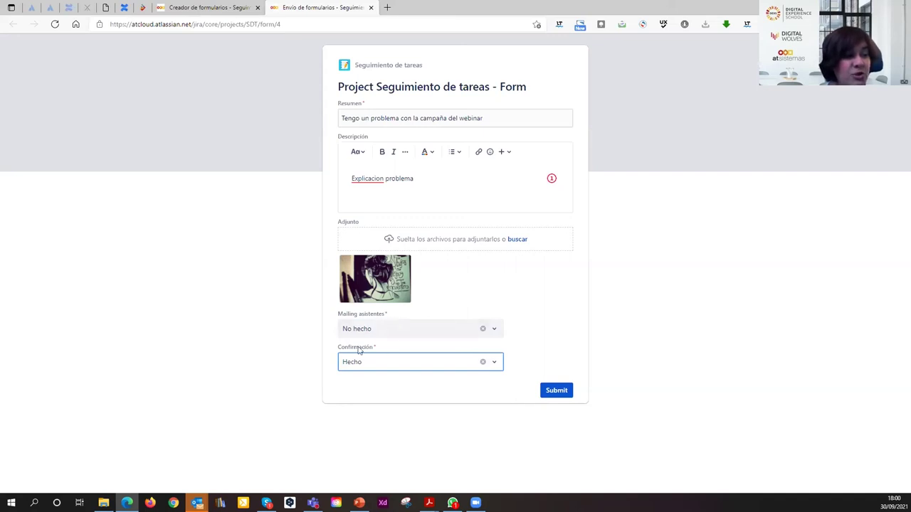
click(546, 392)
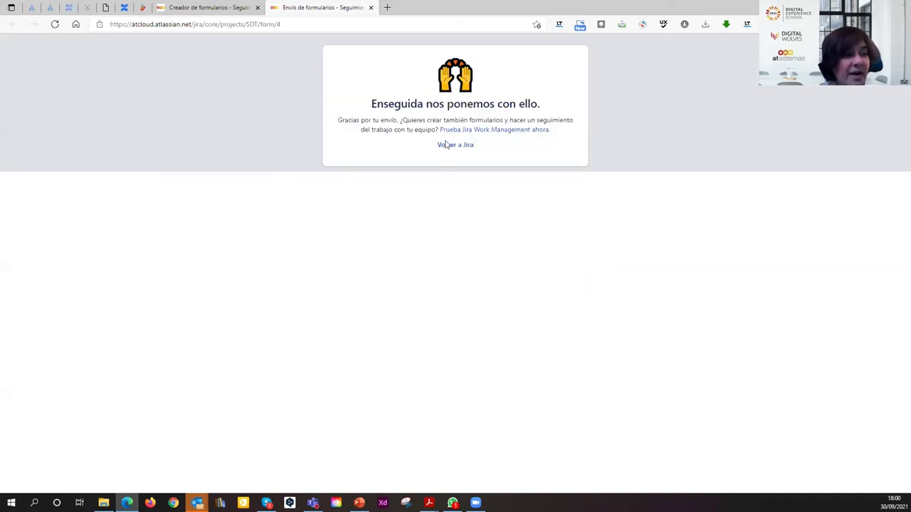
Find the task generated by the form submission in the project's Lista view and review its details
click(217, 8)
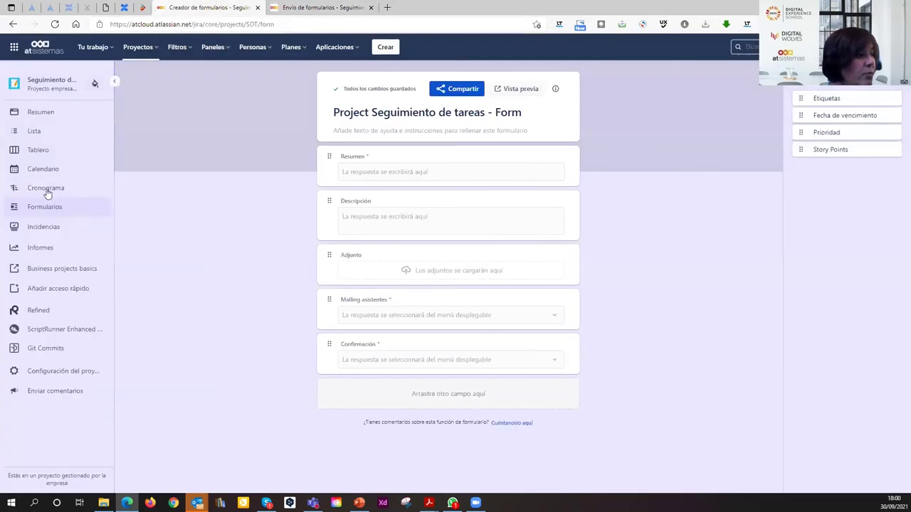
click(36, 136)
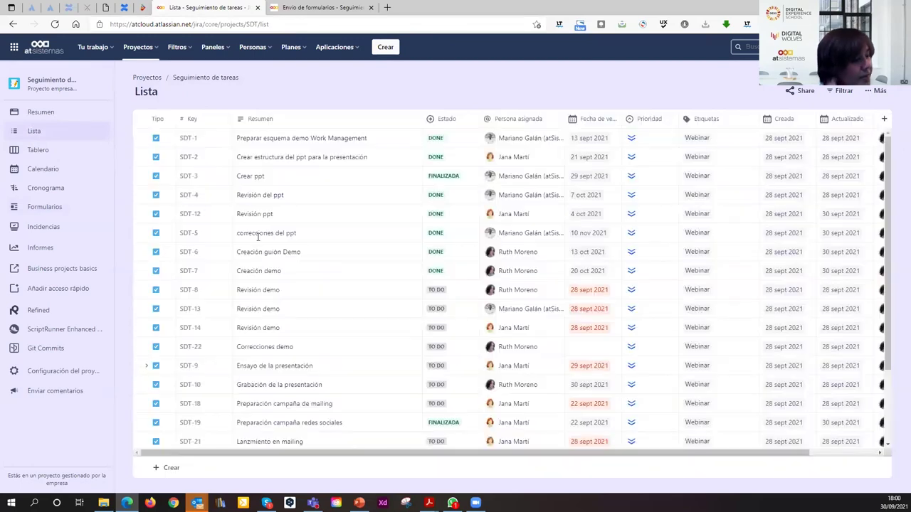
scroll(328, 343, down, 3)
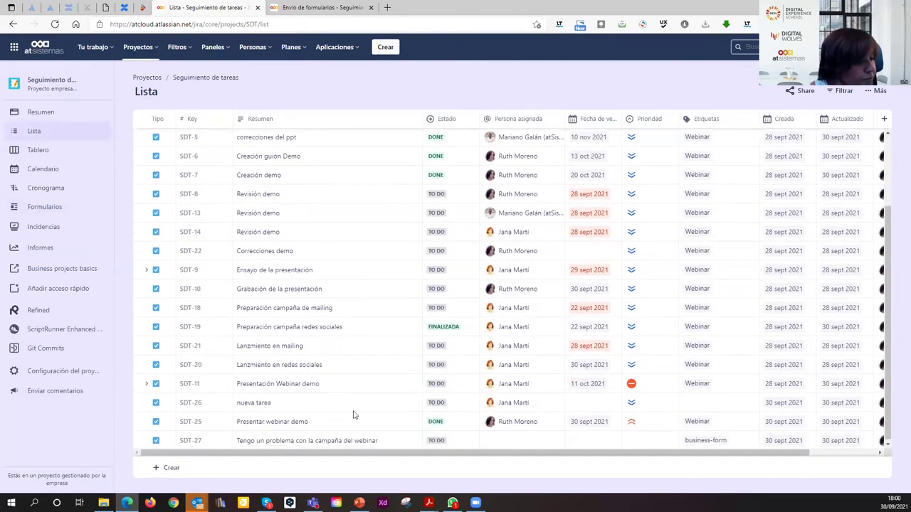
click(205, 439)
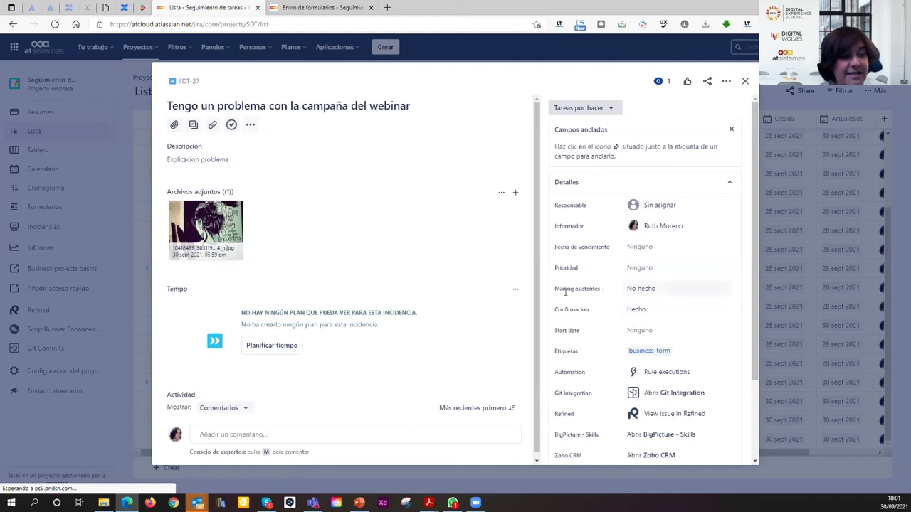
click(744, 81)
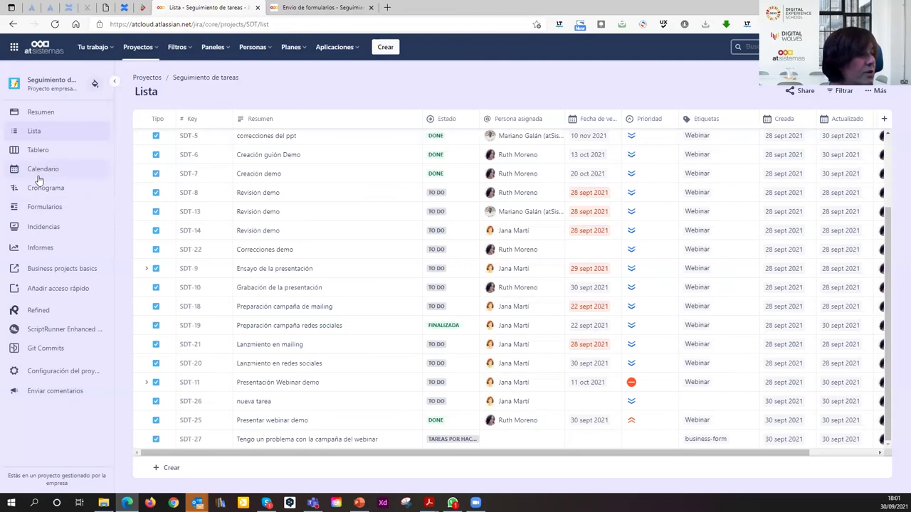
In the Tablero view, move Grabación de la presentación to the start of Tareas por hacer, with Ensayo de la presentación directly after it
click(33, 154)
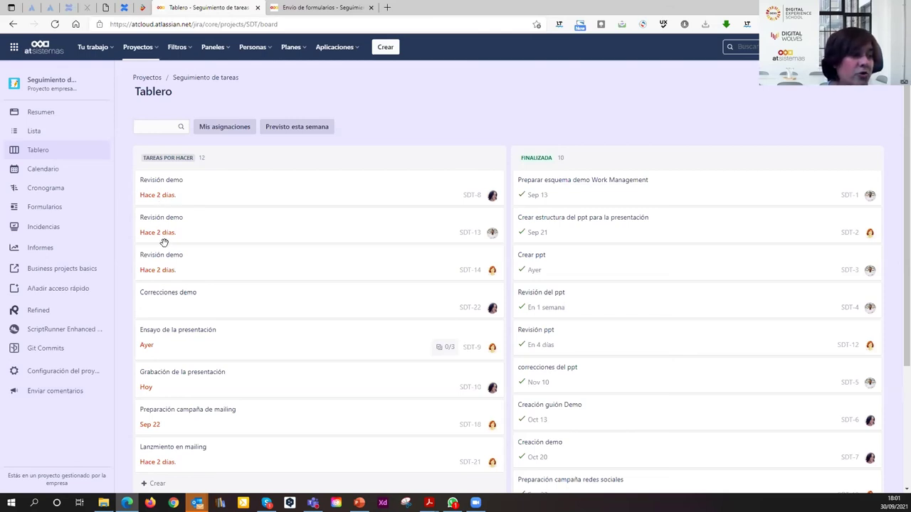
scroll(164, 238, down, 1)
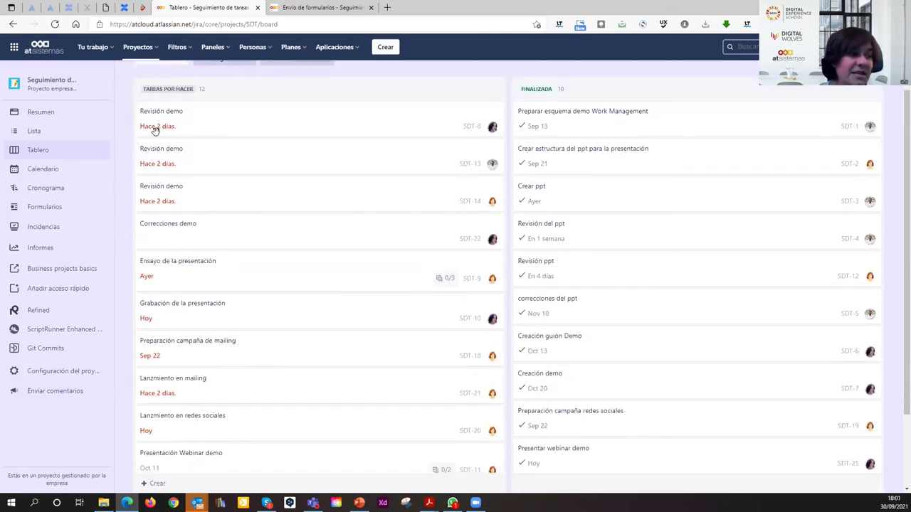
drag(225, 317, 240, 126)
click(183, 325)
drag(197, 235, 179, 168)
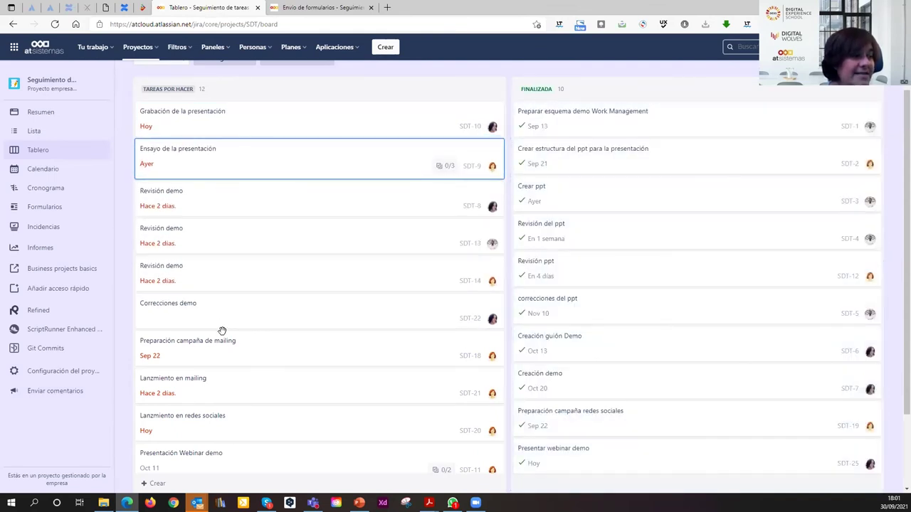
Move Grabación de la presentación, Ensayo de la presentación and the Revisión demo task SDT-8 from Tareas por hacer to Finalizada
scroll(207, 313, down, 1)
scroll(223, 377, down, 1)
scroll(228, 366, up, 3)
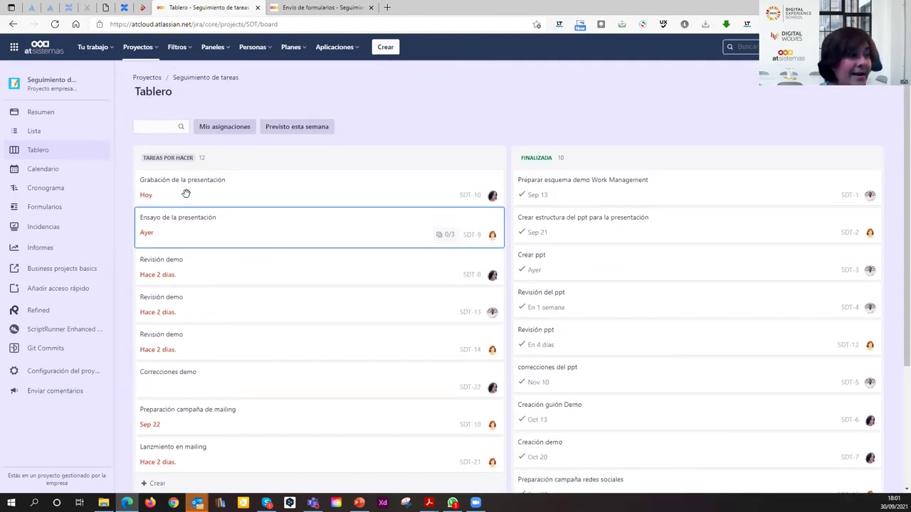
drag(186, 194, 566, 198)
drag(168, 201, 572, 207)
drag(360, 196, 559, 218)
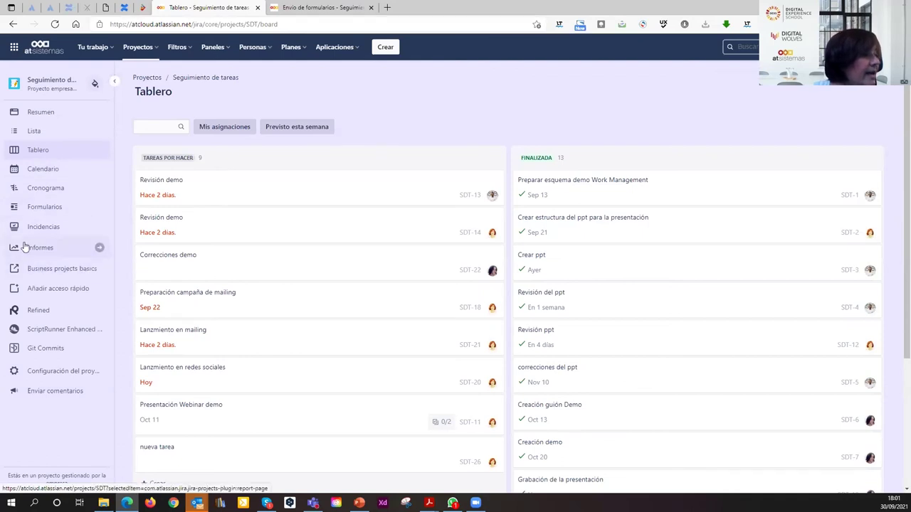
Open the project's Incidencias view, inspect its search as a JQL query and return to the basic search
click(43, 226)
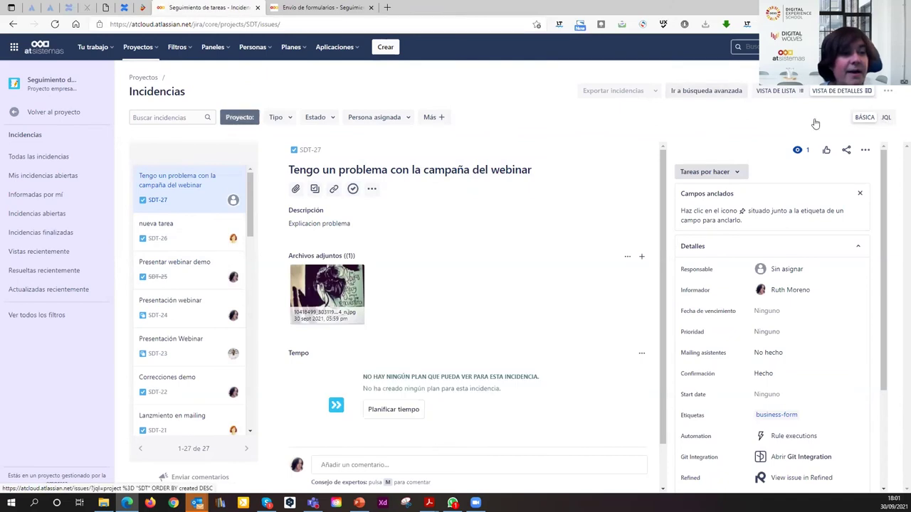
click(886, 118)
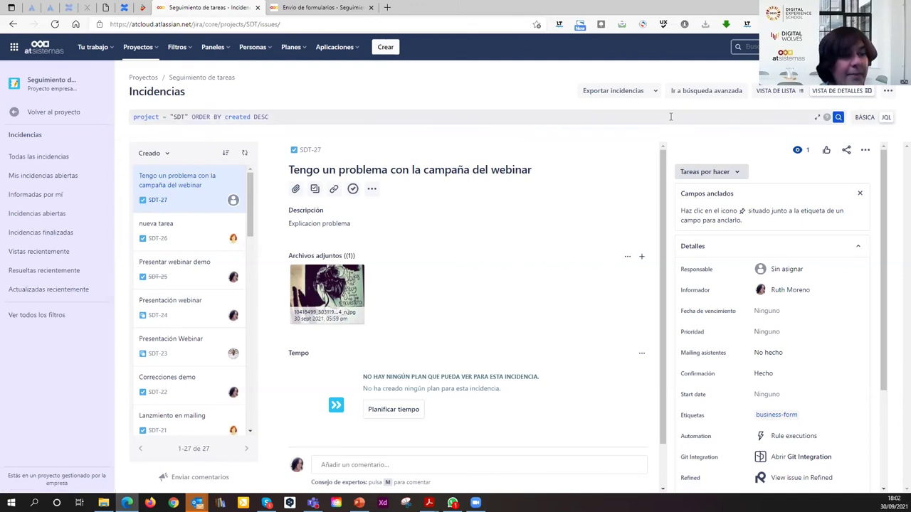
click(866, 118)
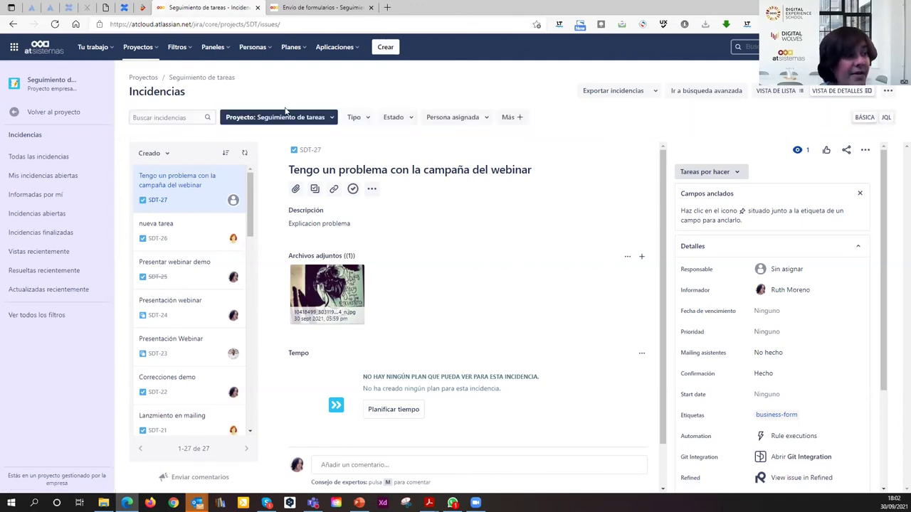
Filter the project's issues by the Sub-task type and show the available Estado filter options
click(364, 123)
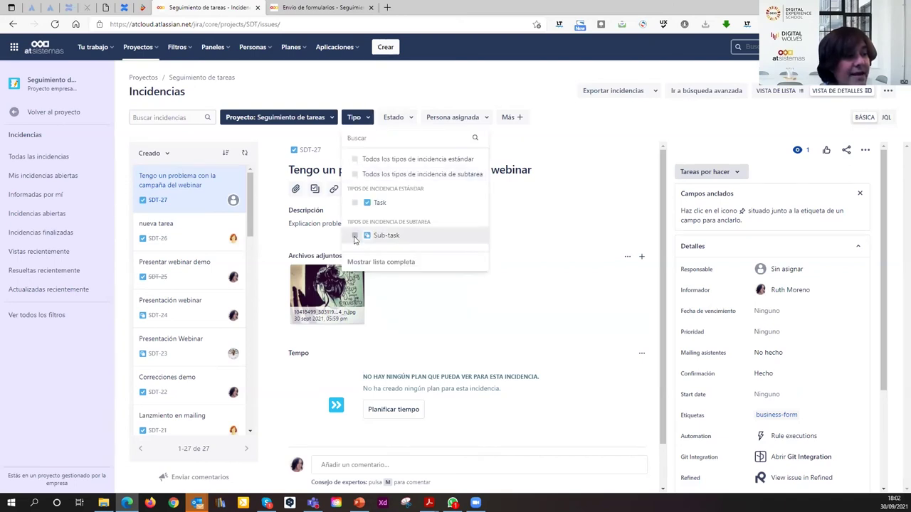
click(355, 237)
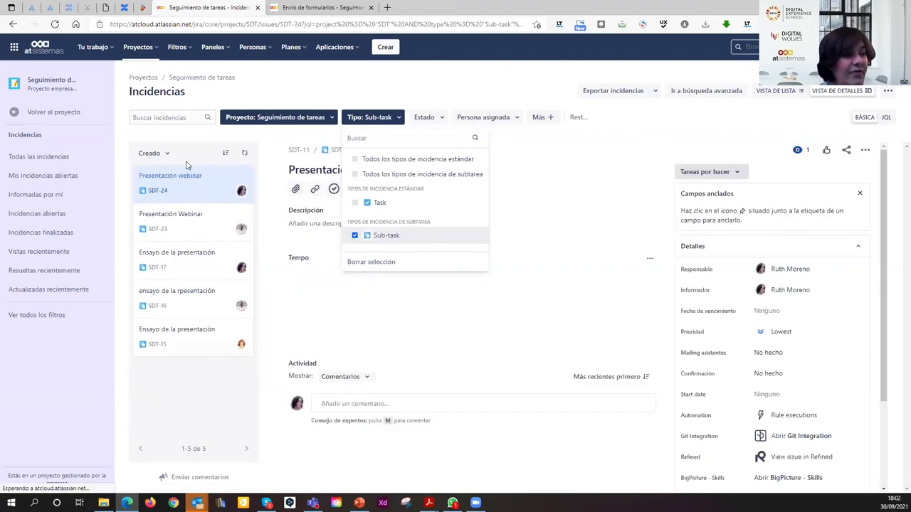
click(428, 117)
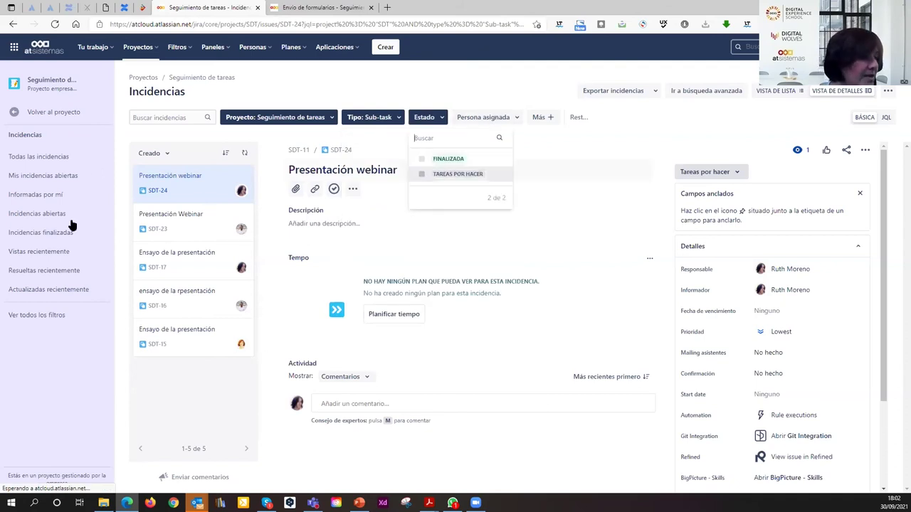
Return to the project navigation, open Informes and review the report types offered for issue analysis, forecasting and management
click(47, 113)
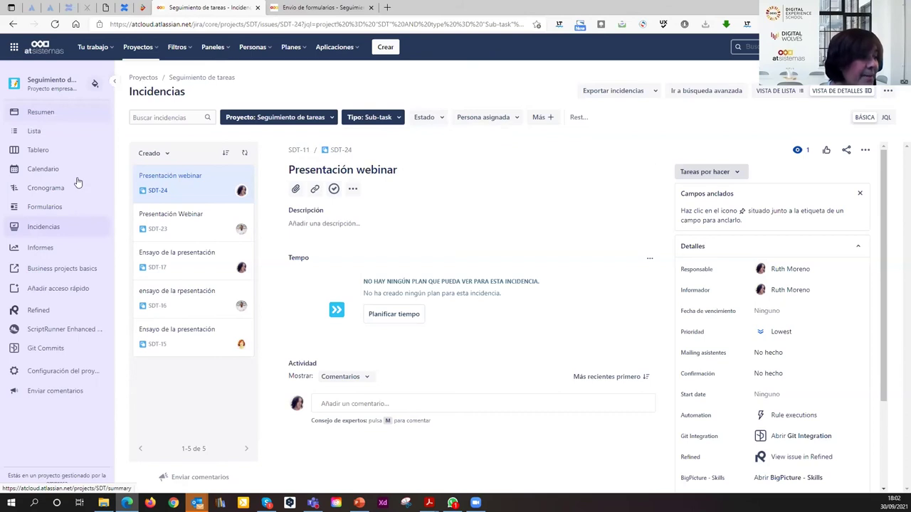
click(33, 251)
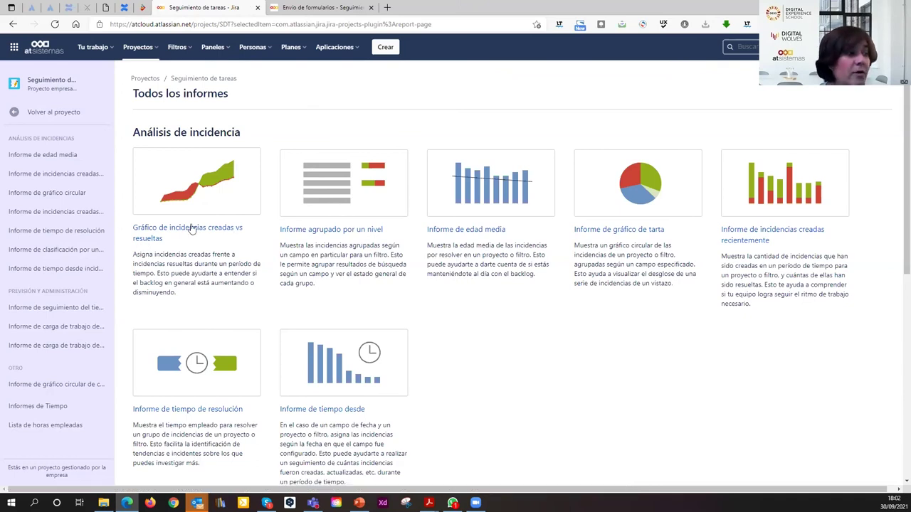
scroll(296, 298, down, 1)
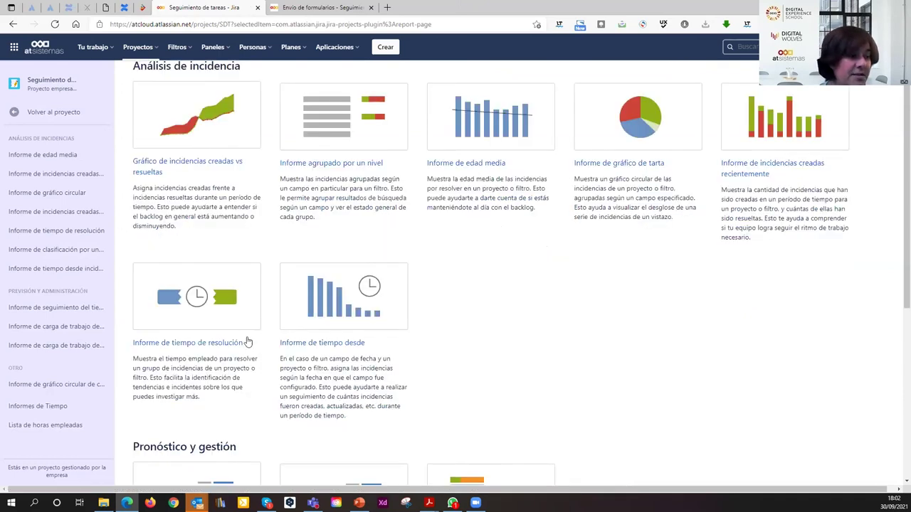
scroll(416, 364, down, 2)
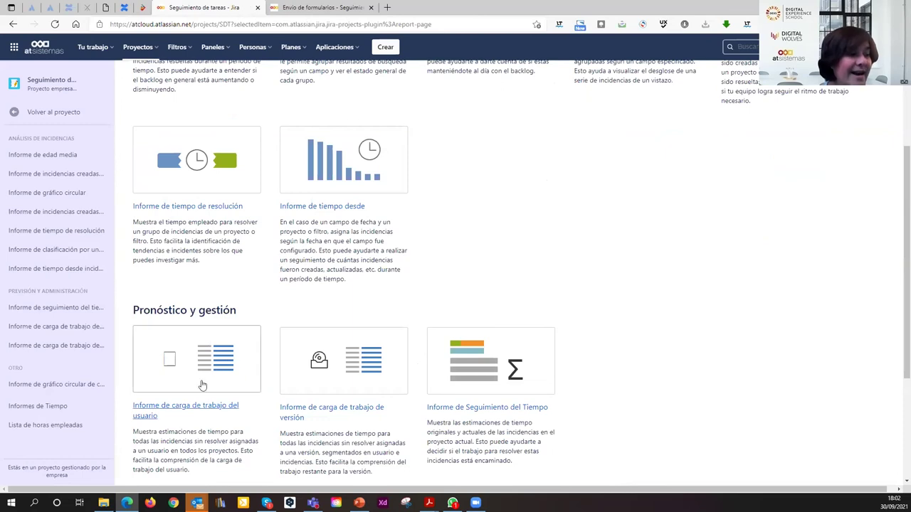
scroll(320, 352, down, 1)
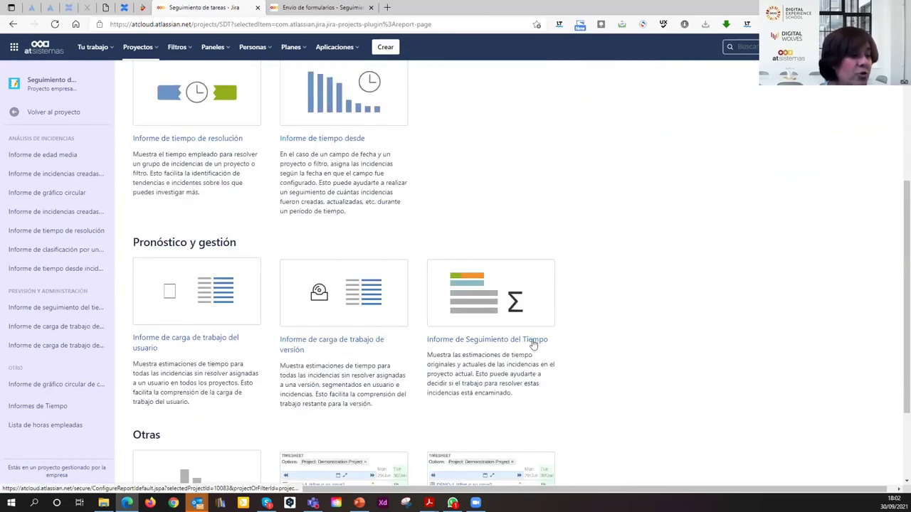
scroll(527, 346, up, 3)
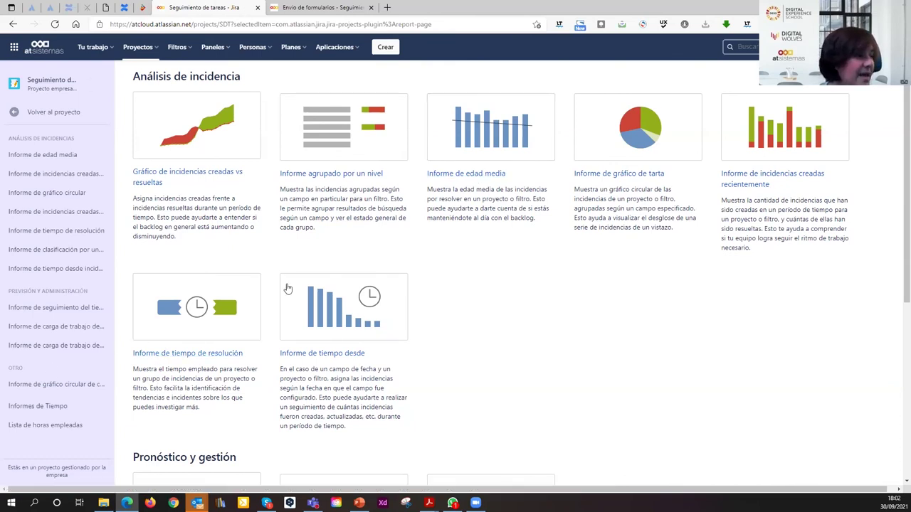
Leave the project reports, open the System dashboard and examine its assignee statistics, pie chart, assignments and recent activity gadgets
click(14, 112)
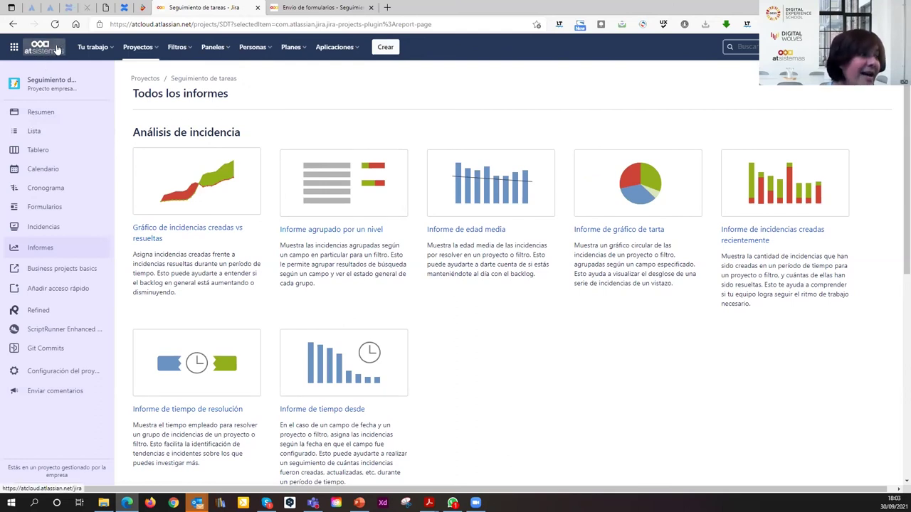
click(212, 49)
click(235, 90)
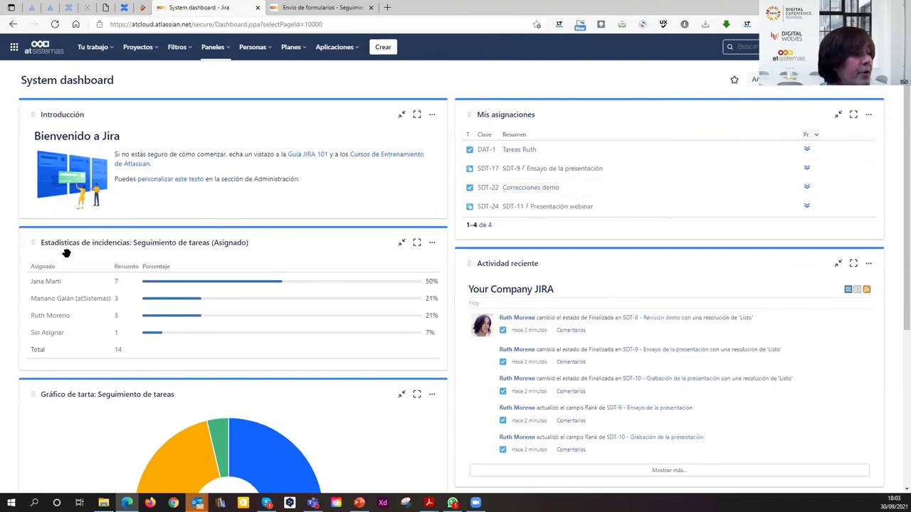
scroll(65, 252, down, 1)
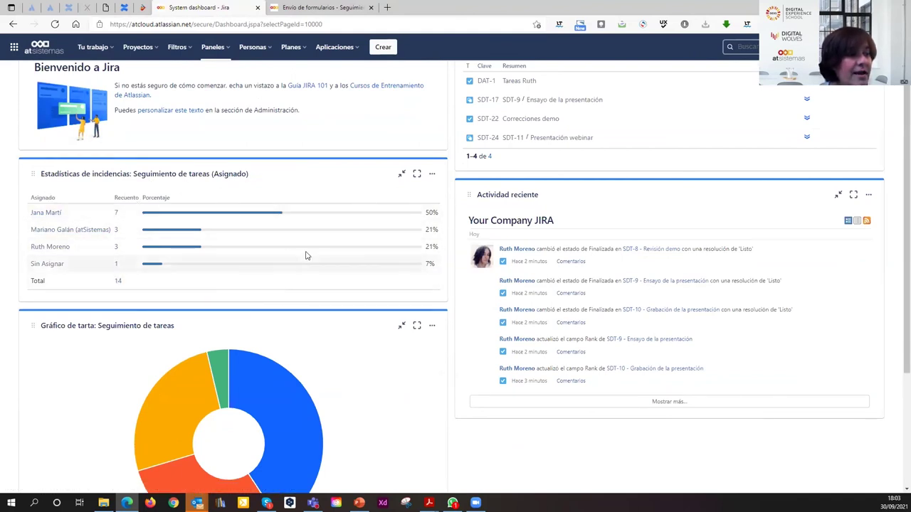
scroll(431, 259, down, 1)
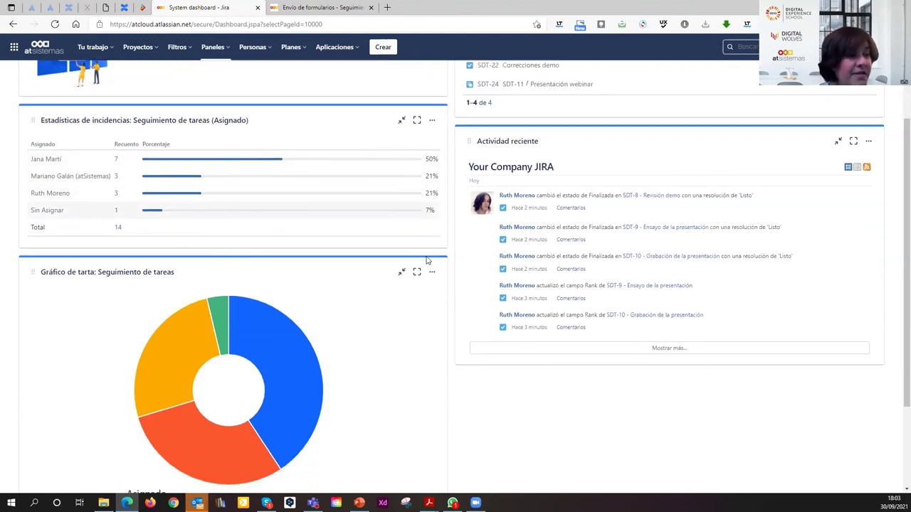